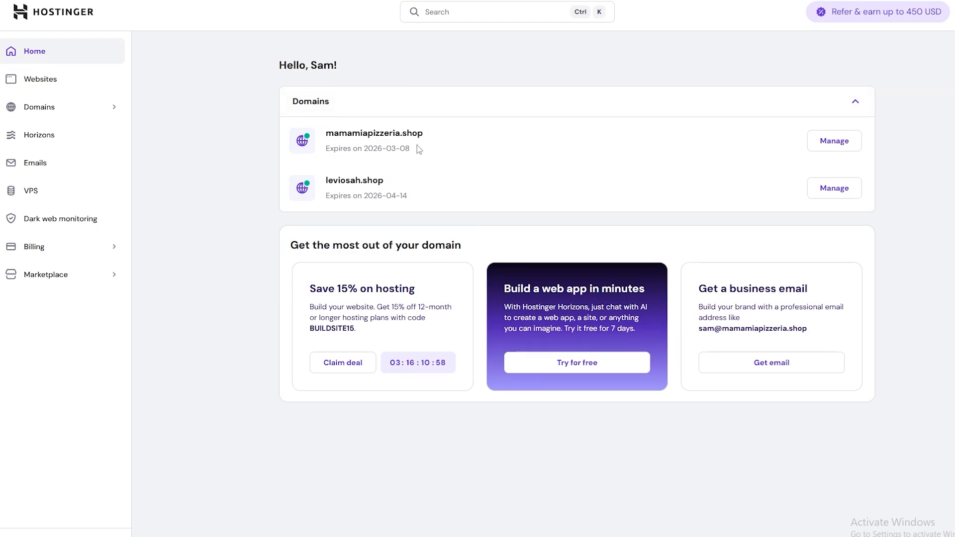
Open the Websites section and compare the prices and features of the Single, Premium and Business Web Hosting plans.
left_click(851, 101)
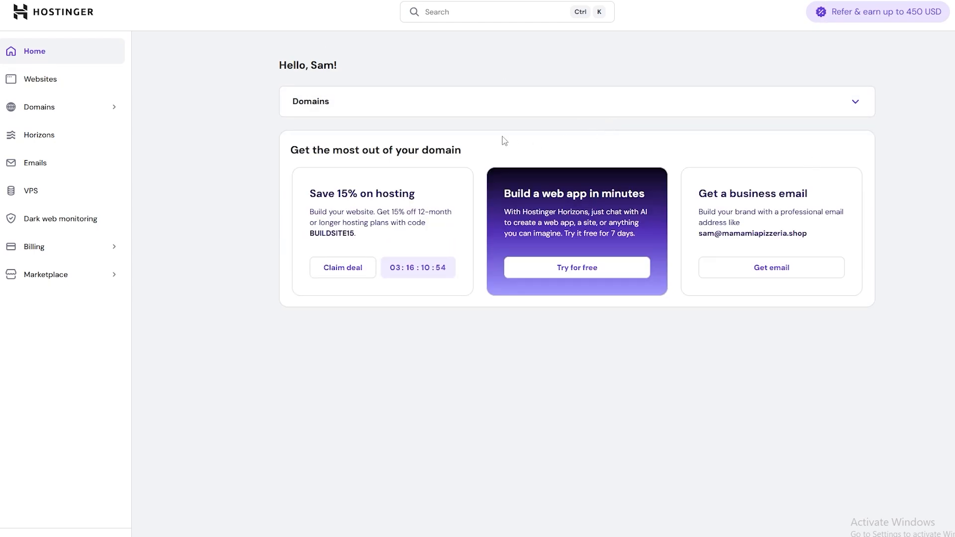
left_click(55, 80)
scroll(357, 213, "down", 3)
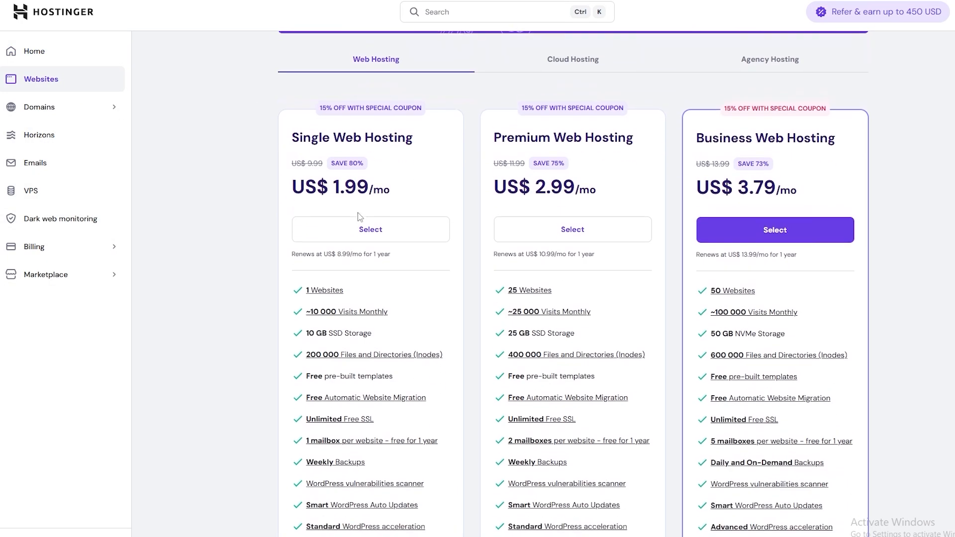
scroll(715, 147, "down", 5)
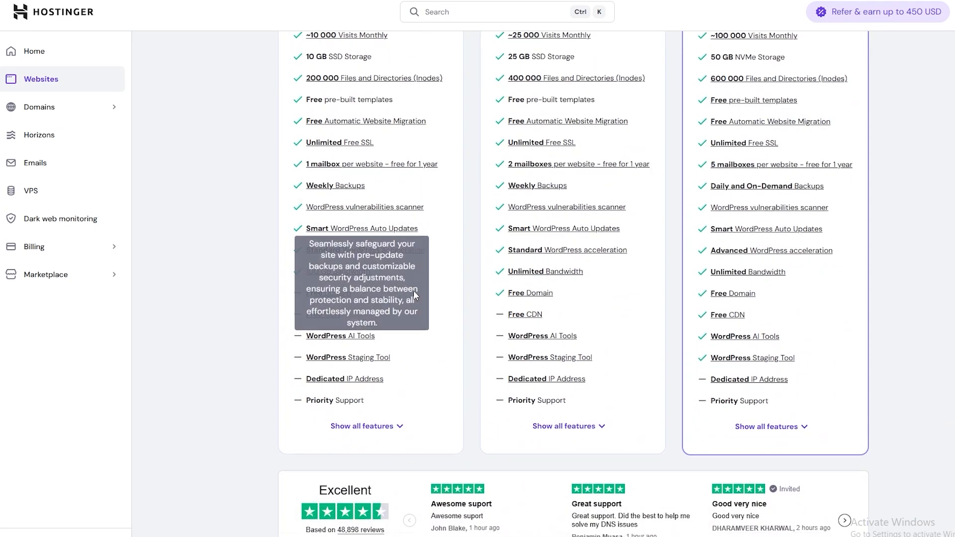
scroll(416, 291, "down", 4)
scroll(413, 288, "up", 8)
scroll(405, 287, "up", 4)
left_click_drag(293, 241, 455, 260)
left_click_drag(507, 241, 771, 238)
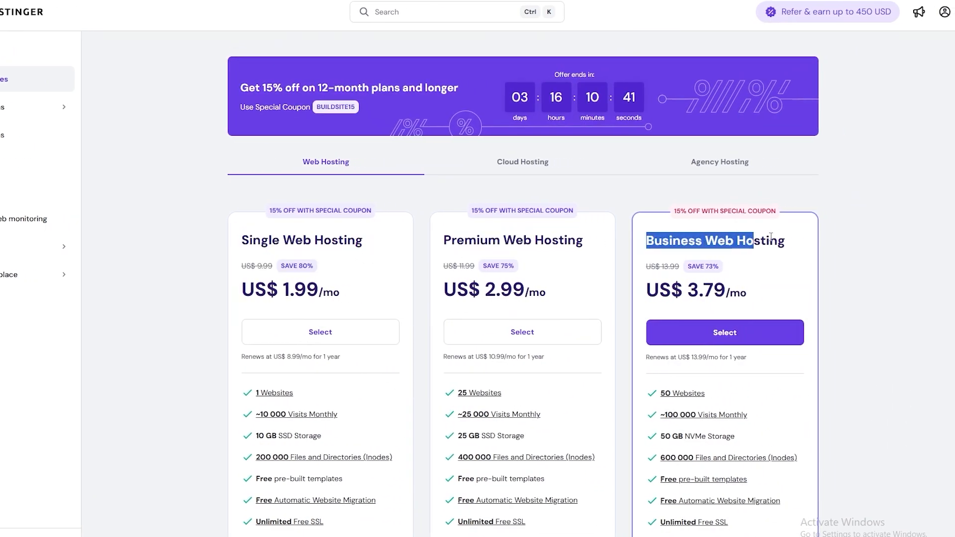
scroll(757, 278, "down", 5)
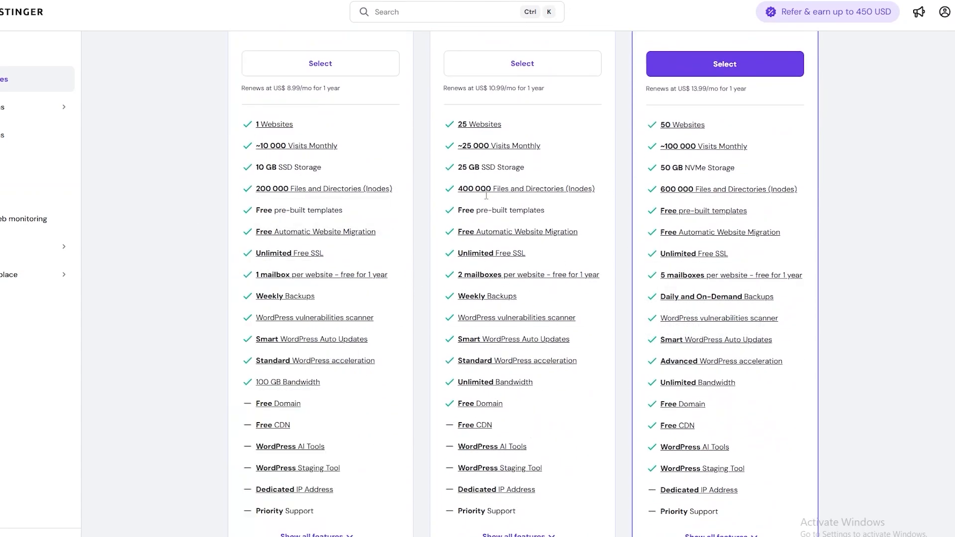
mouse_move(719, 245)
mouse_move(494, 150)
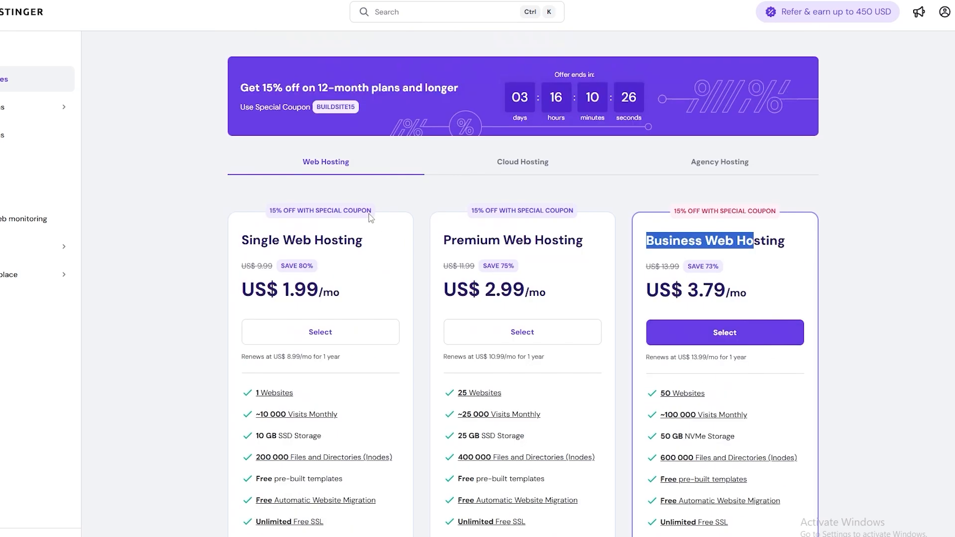
scroll(324, 233, "up", 5)
scroll(324, 233, "down", 2)
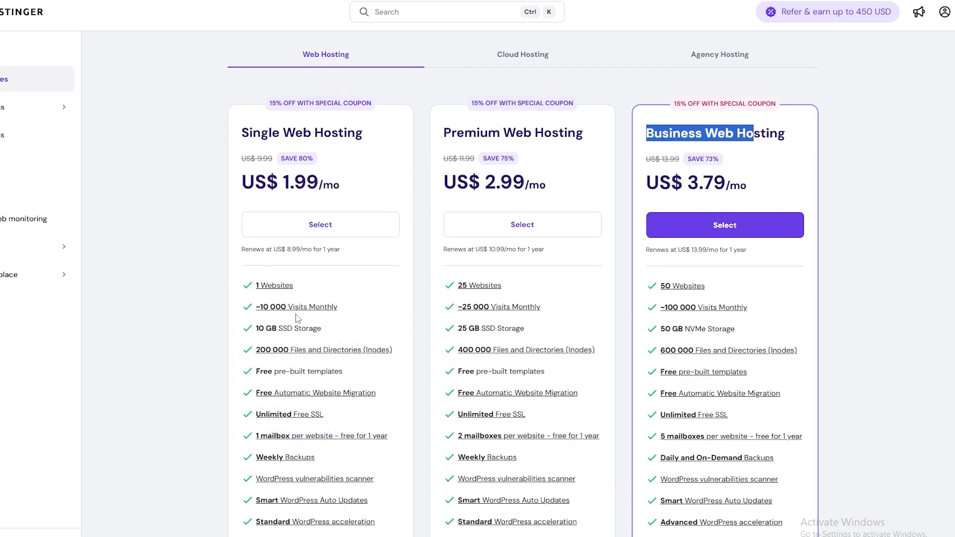
mouse_move(305, 313)
Check the 1 month billing period for Single Web Hosting and leave the purchase without paying.
left_click(339, 230)
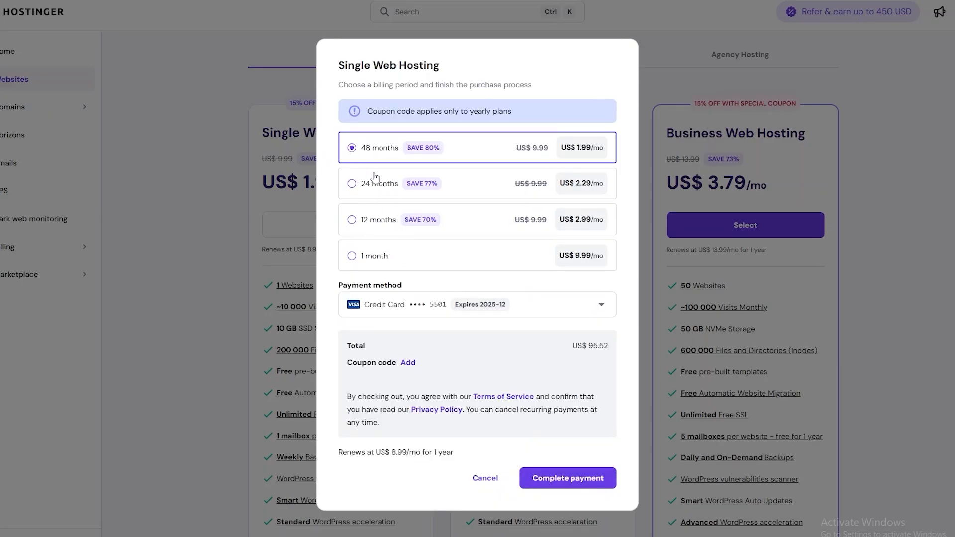
left_click(376, 257)
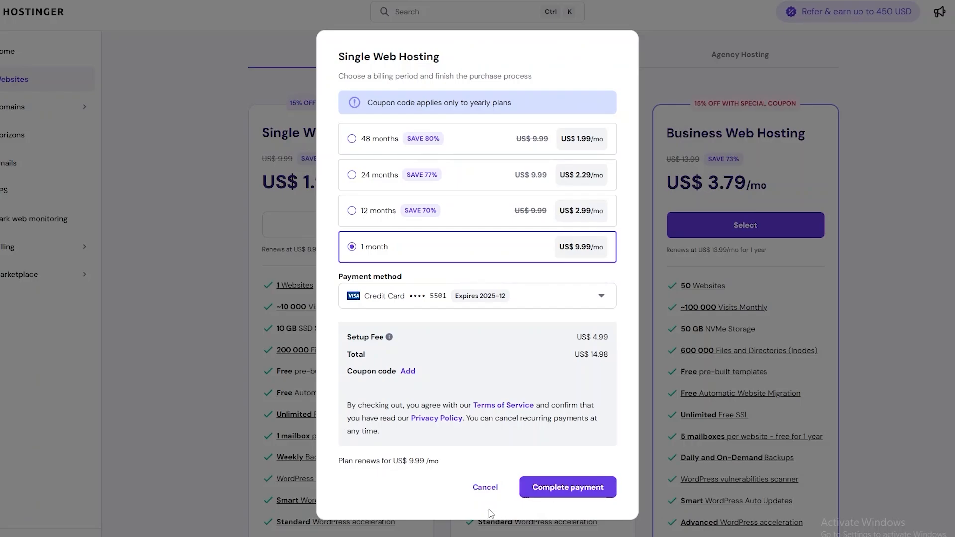
left_click(487, 491)
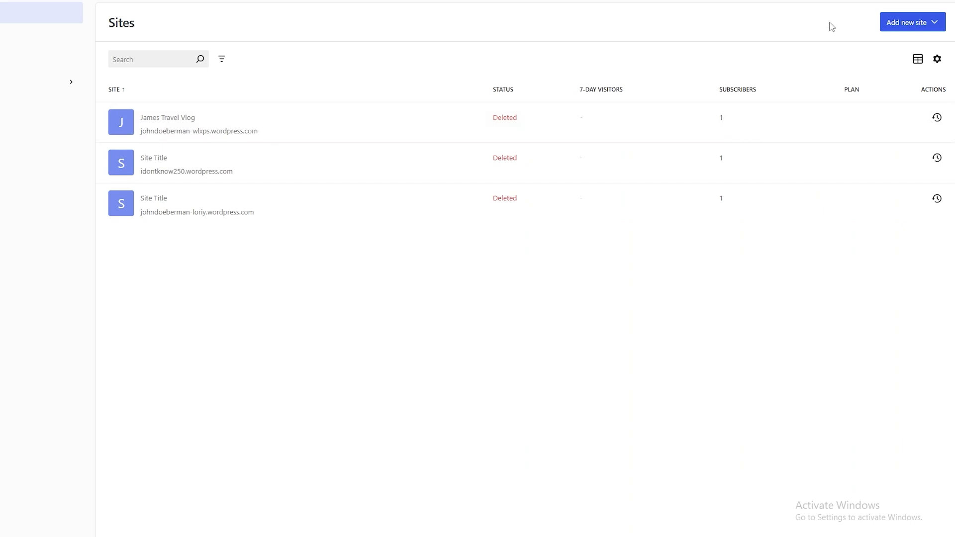
Create a new WordPress.com site on the Free plan, searching for the domain iwannagetskinny and skipping its purchase.
left_click(906, 23)
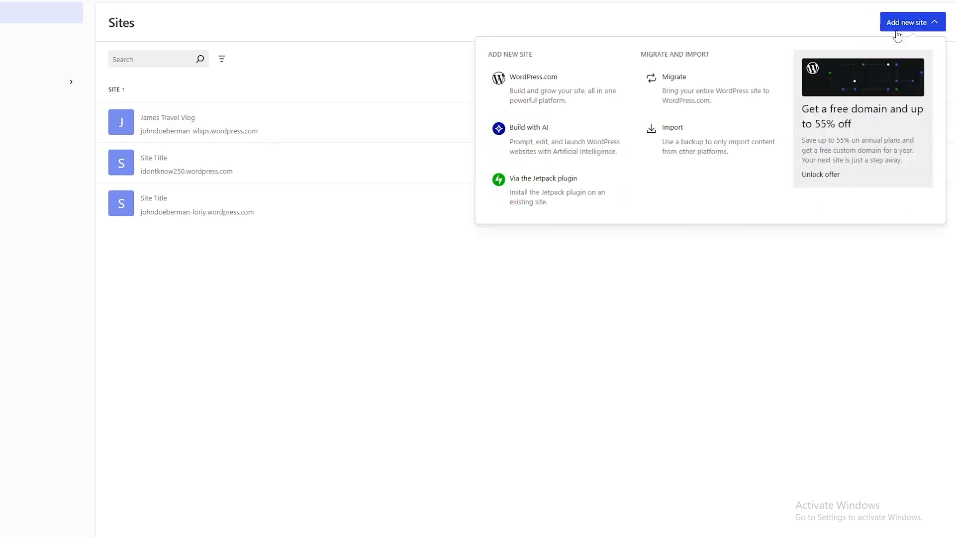
left_click(556, 84)
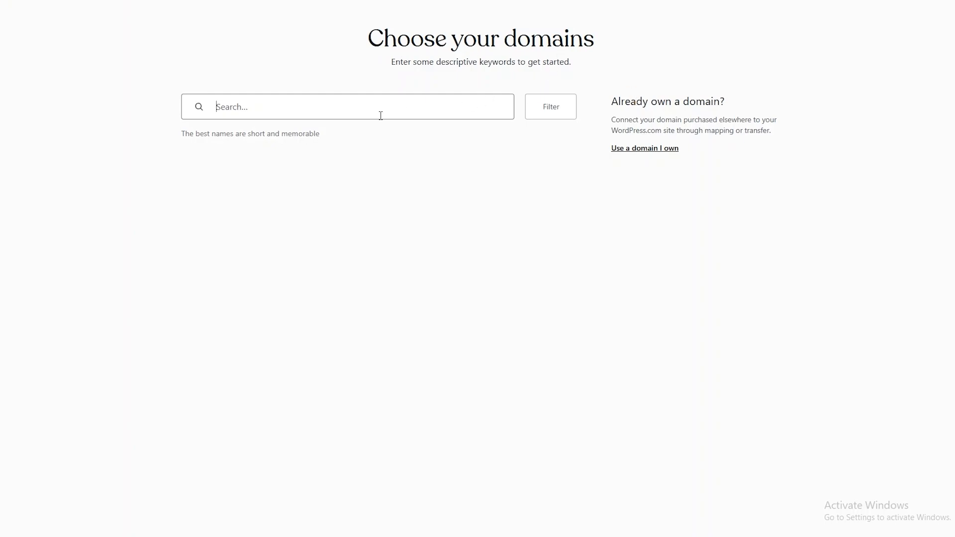
type("iwannagetskinny")
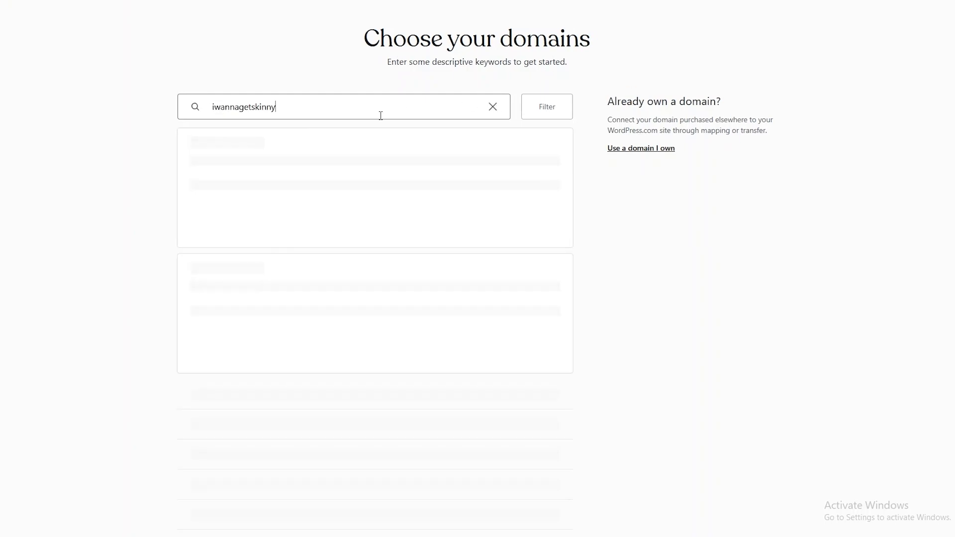
scroll(328, 253, "down", 5)
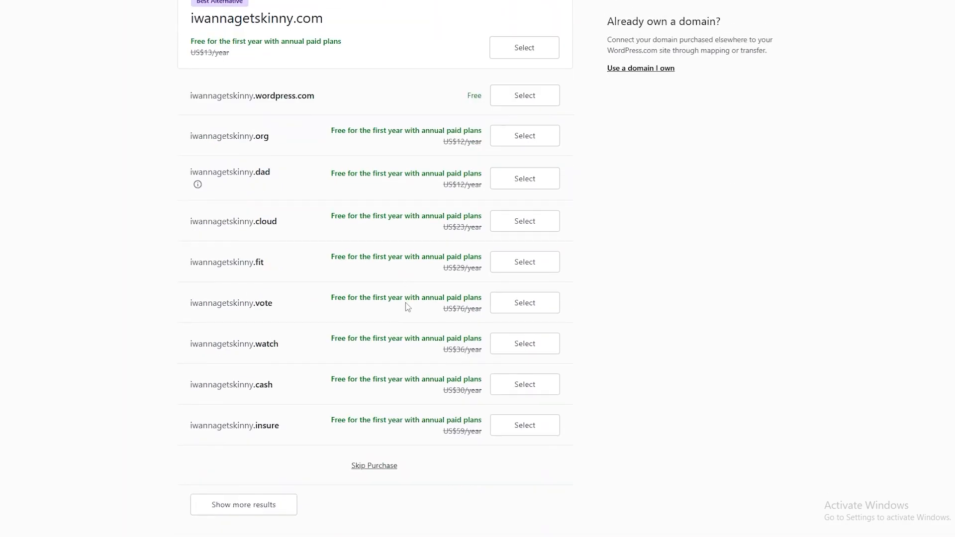
left_click(372, 466)
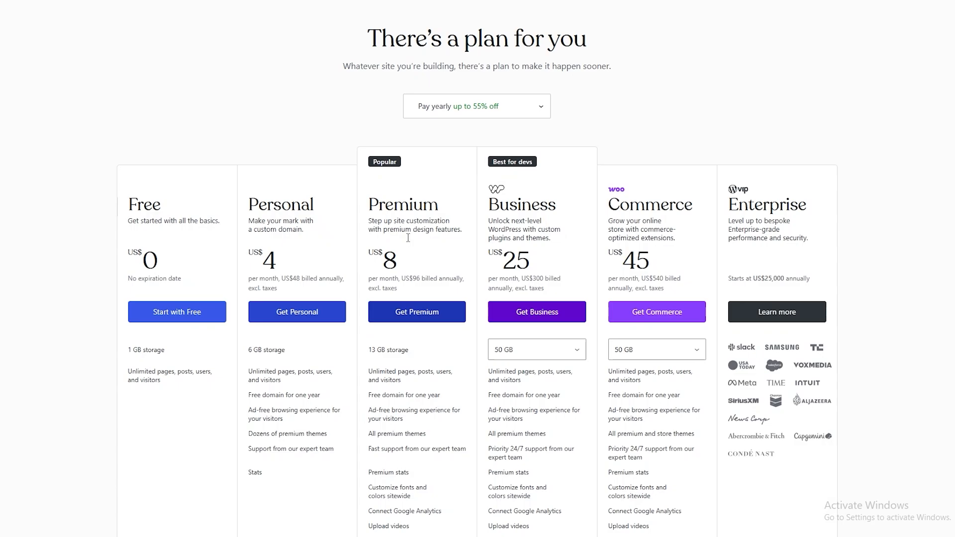
left_click(168, 321)
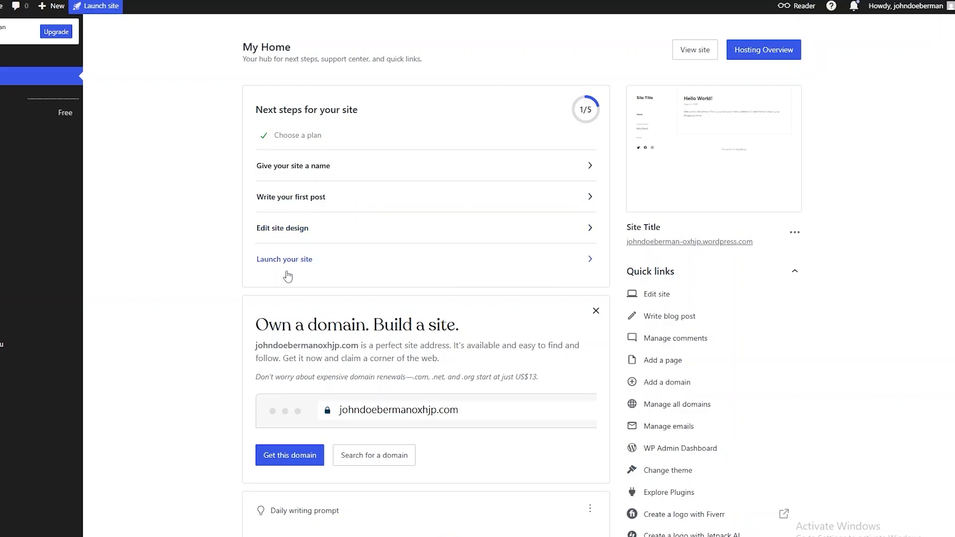
Name the site by setting its title to iWannagetSkinny in the general settings, and save the changes.
scroll(348, 298, "down", 10)
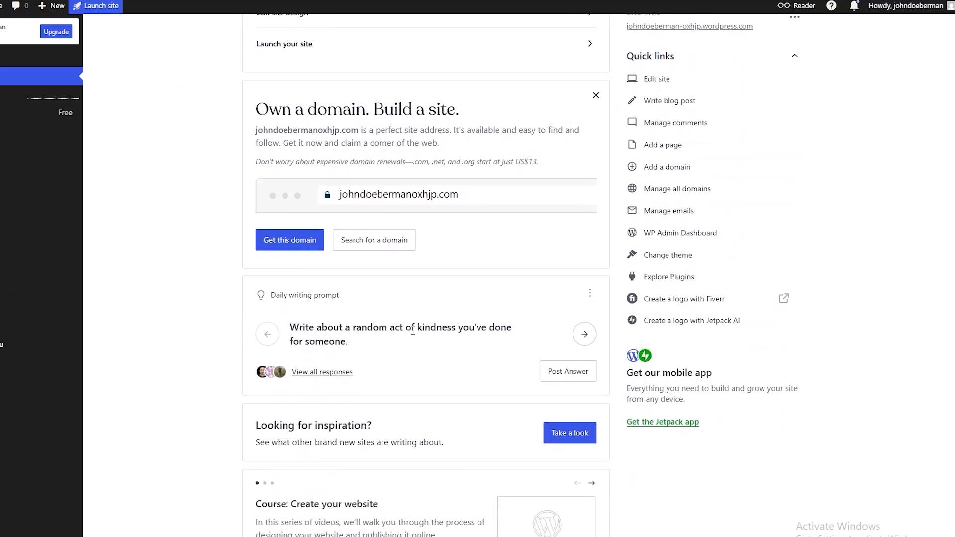
scroll(413, 331, "up", 10)
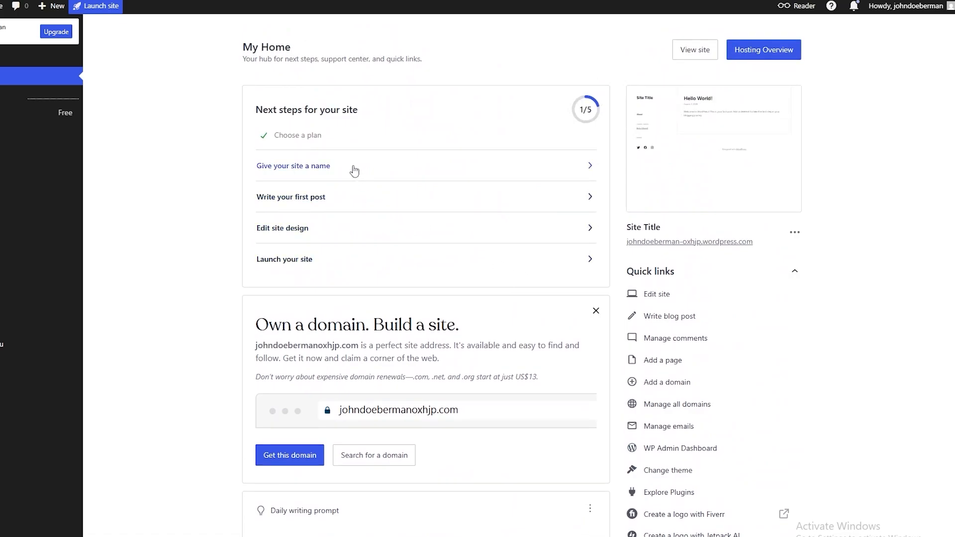
left_click(354, 171)
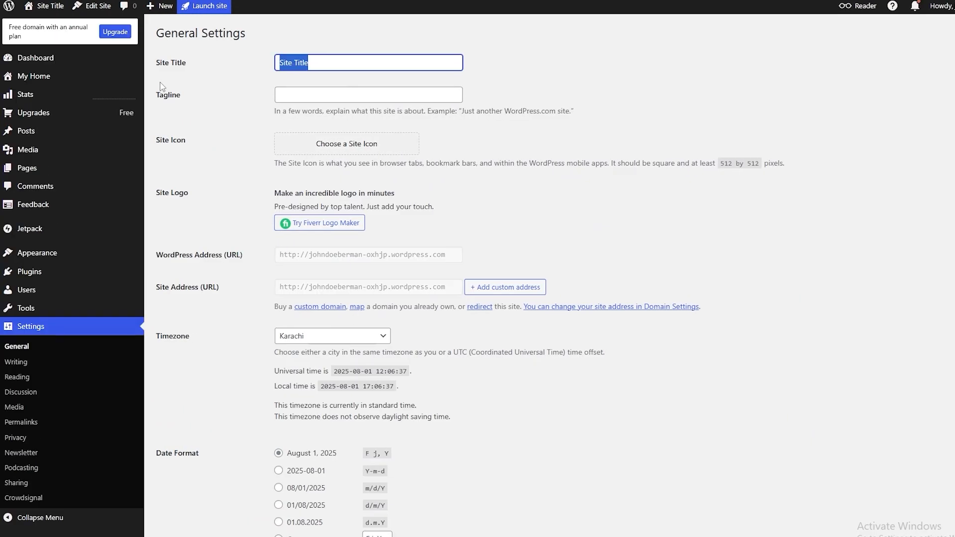
type("iWannagetSkinny")
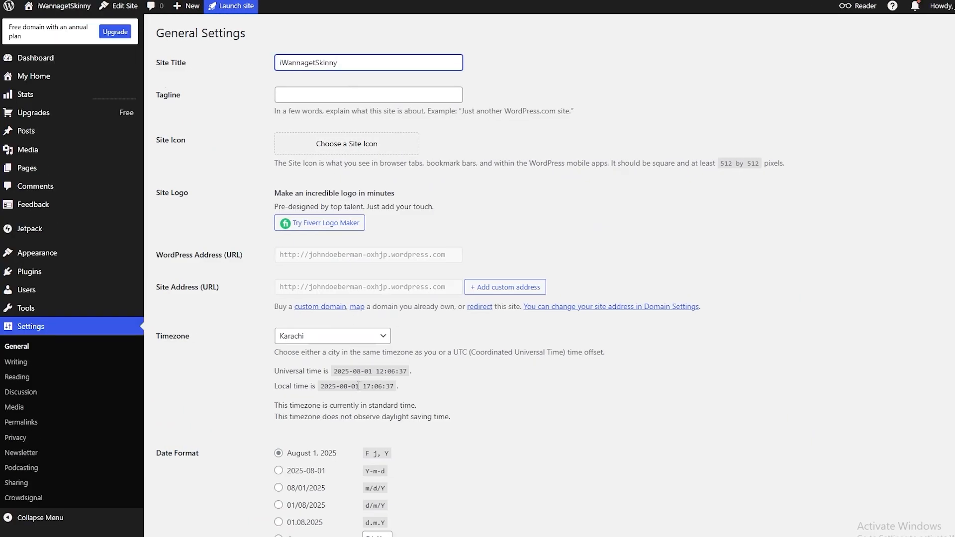
scroll(286, 453, "down", 9)
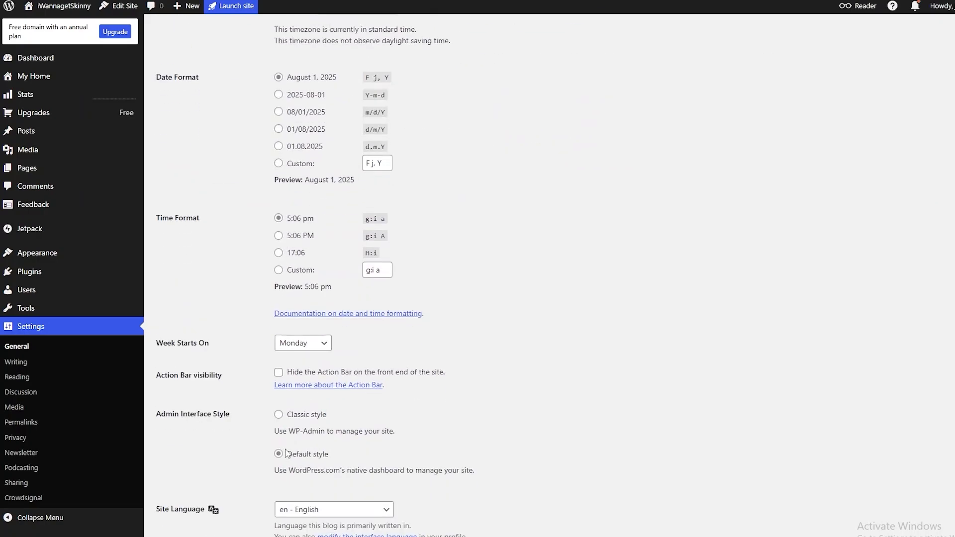
left_click(164, 518)
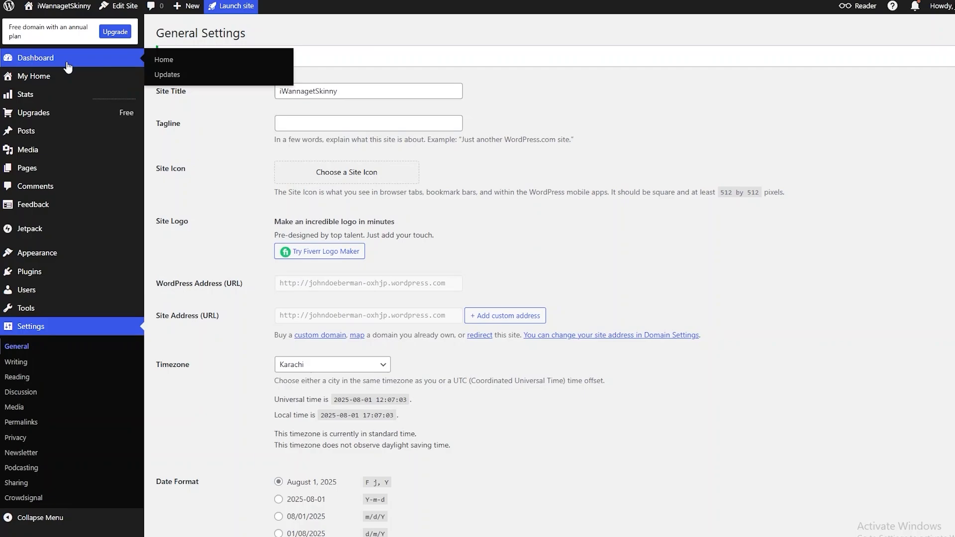
Start the site's first post from the Dashboard, dismiss the editor's welcome guide and title the post "The most satiating foods".
left_click(68, 66)
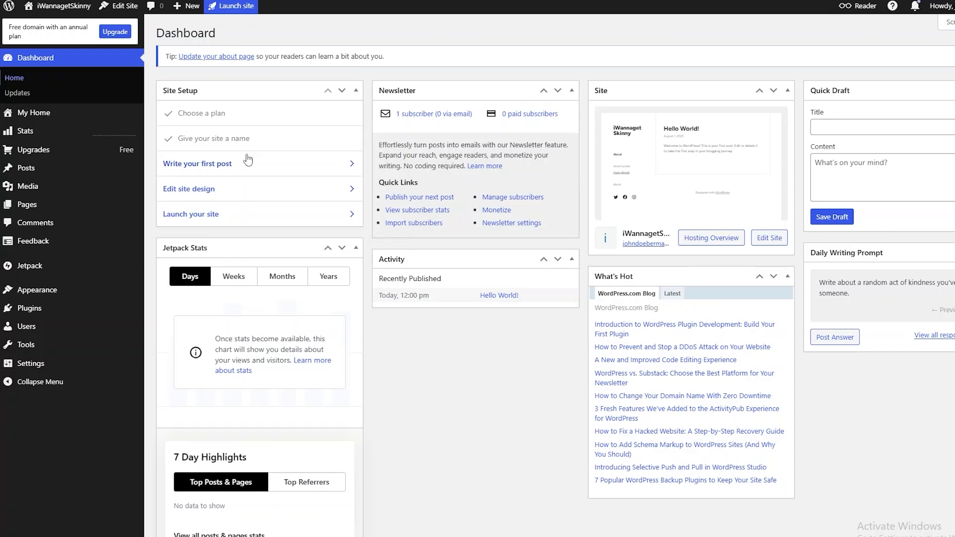
left_click(226, 167)
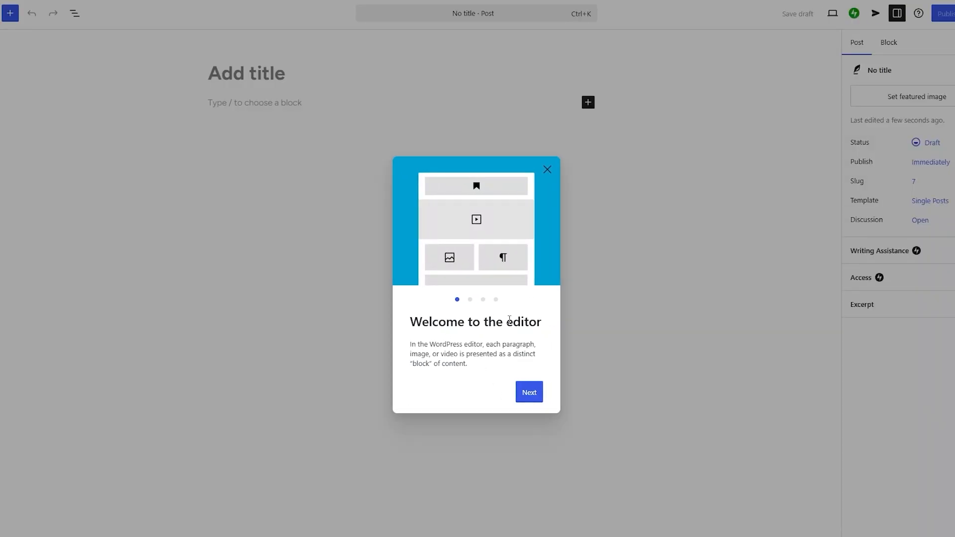
left_click(530, 396)
left_click(529, 401)
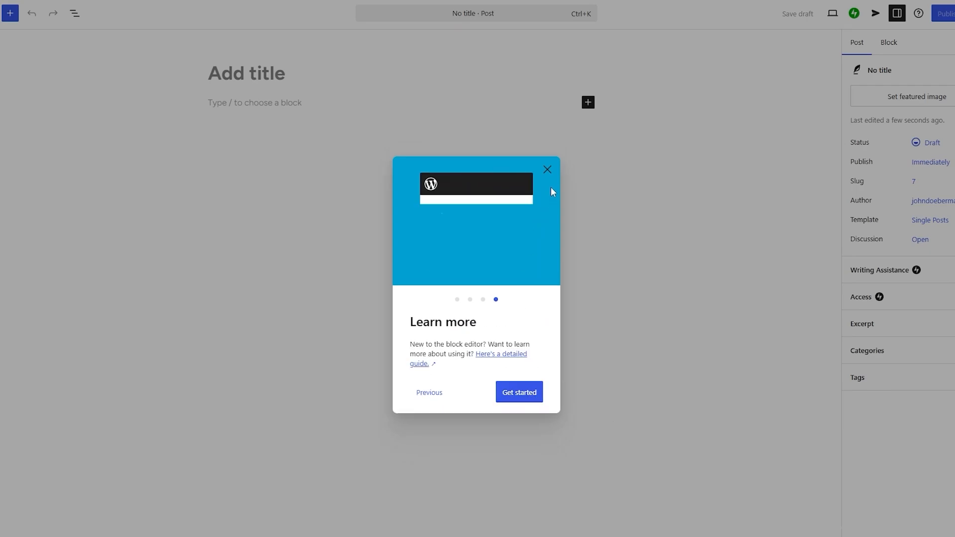
left_click(549, 172)
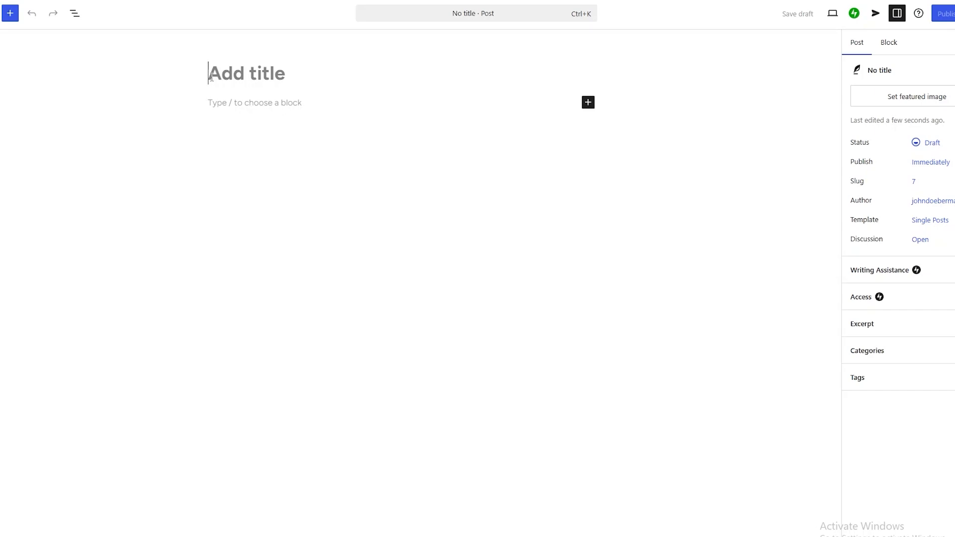
type("The most satiating foods")
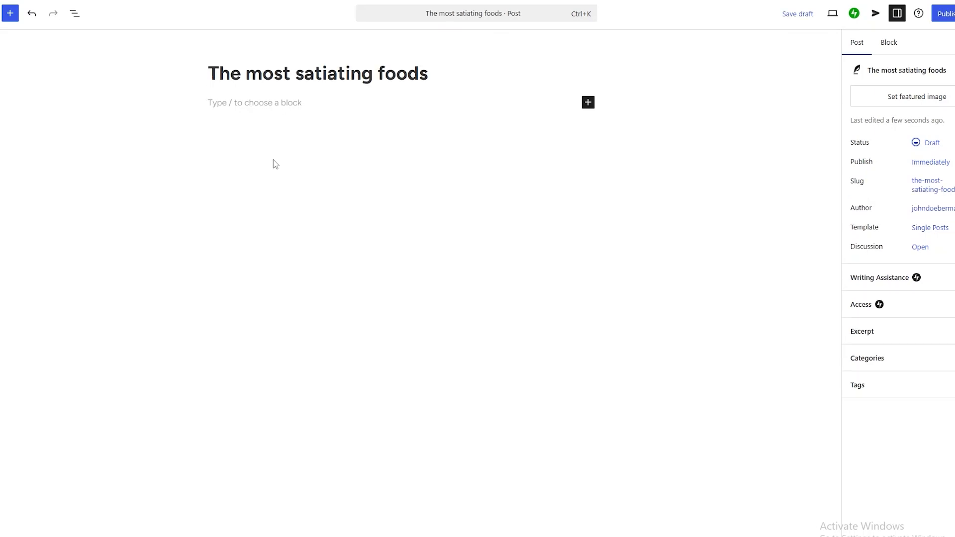
left_click(292, 106)
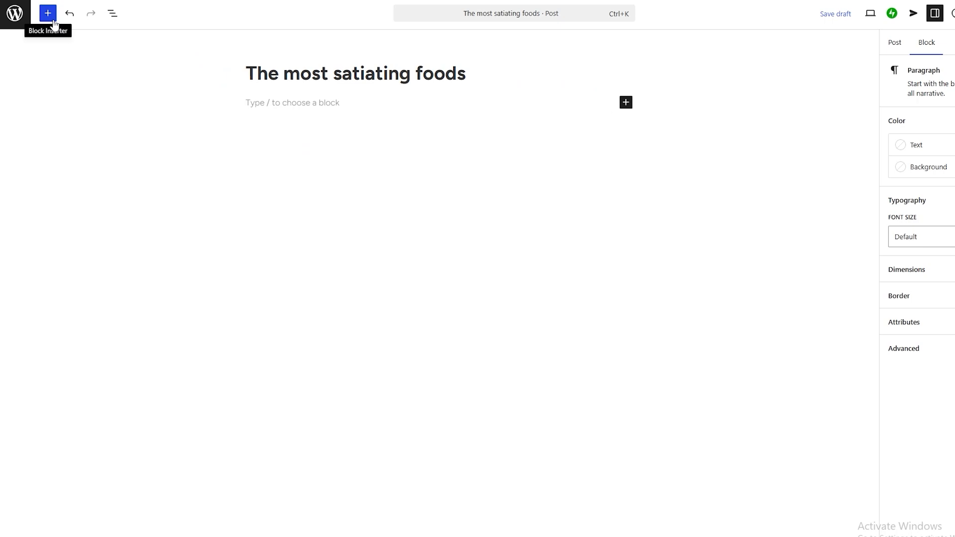
left_click(54, 21)
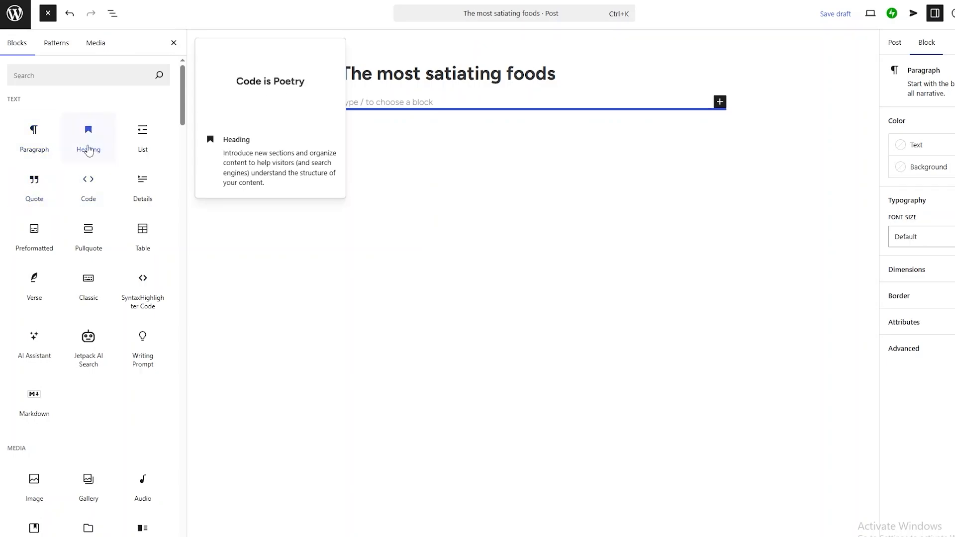
left_click(91, 148)
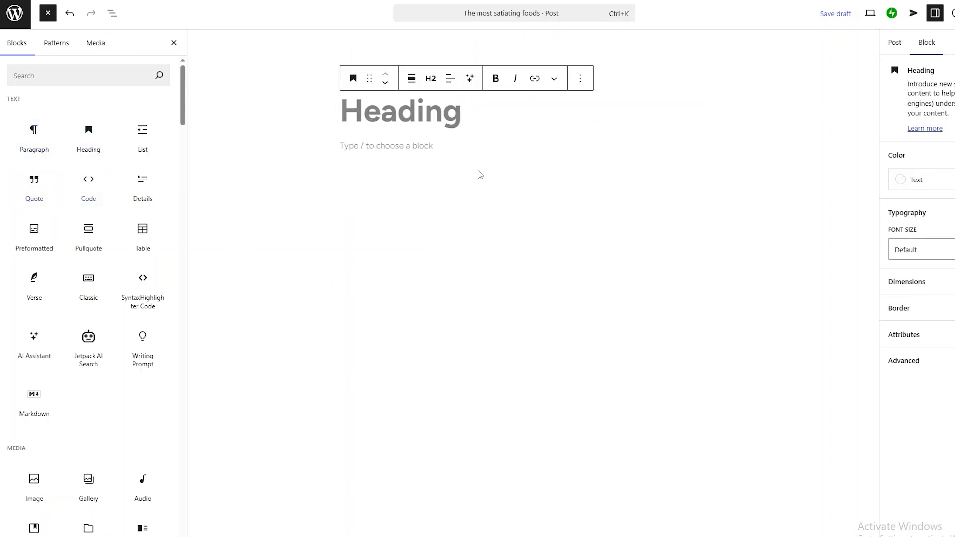
key("BackSpace")
type("/")
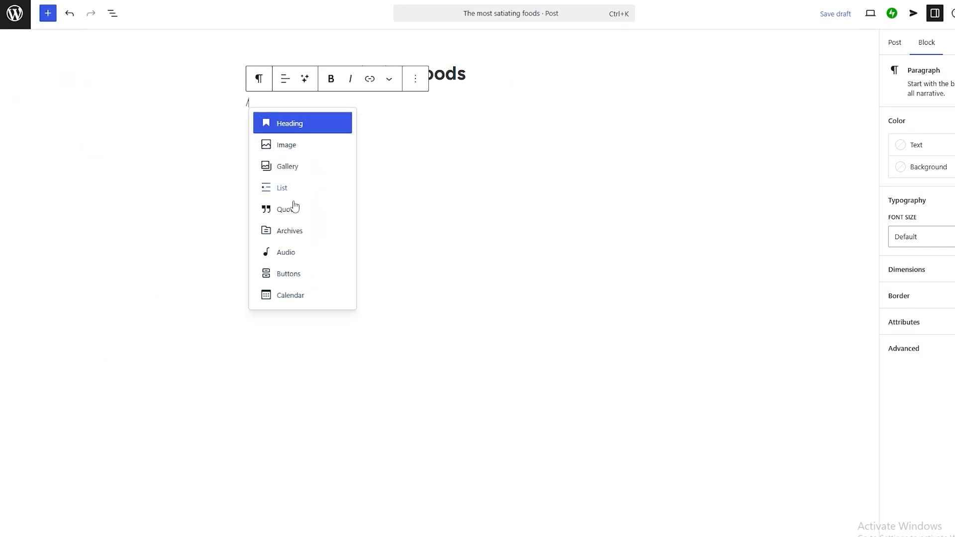
key("BackSpace")
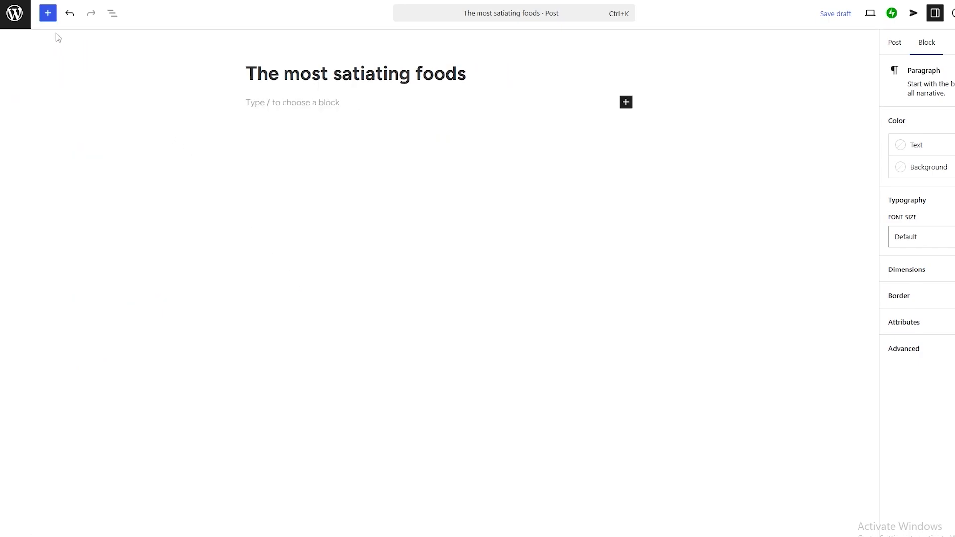
Find the Separator block and insert it directly below the post title, with an empty paragraph after it.
left_click(625, 103)
type("se")
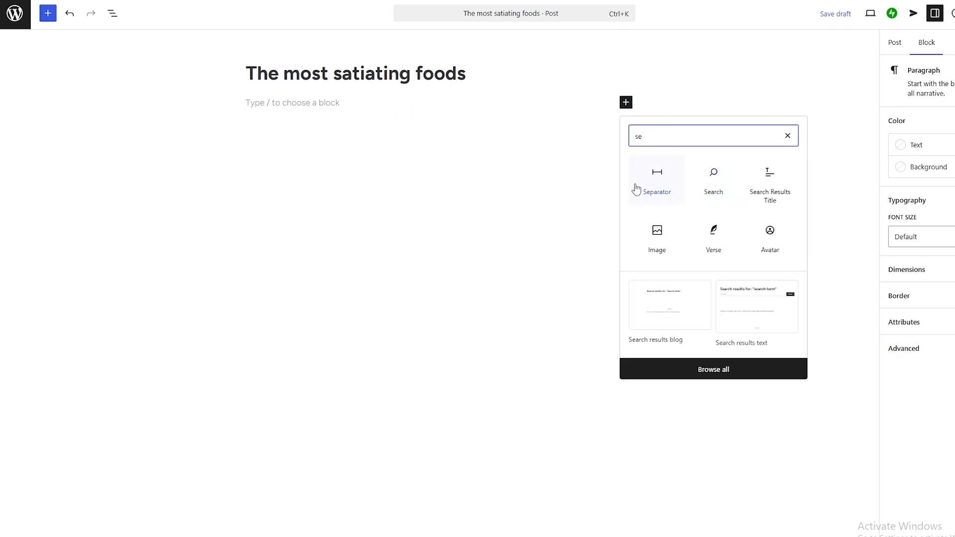
left_click(657, 180)
key("Return")
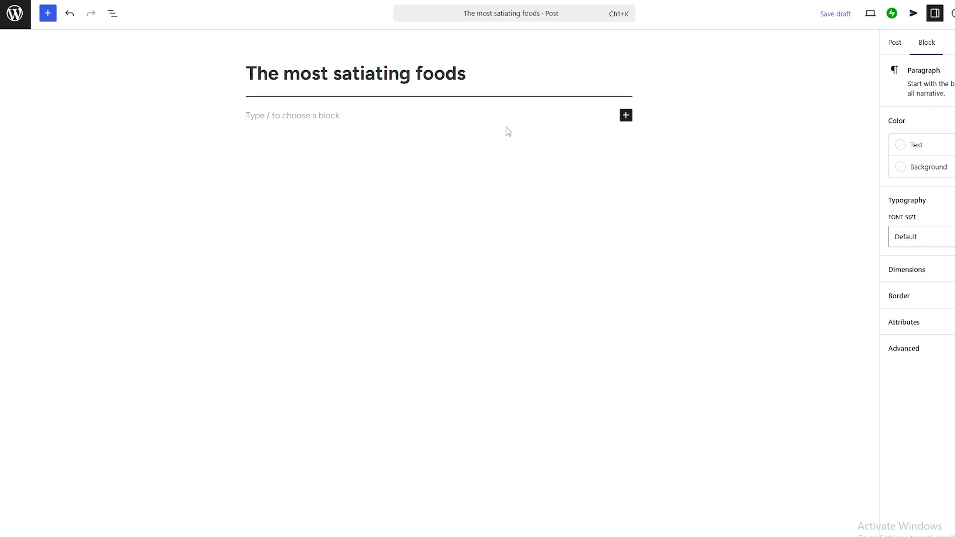
Insert a Heading block at the end of the post, leaving an empty paragraph between it and the separator.
key("Return")
key("Return")
left_click(625, 167)
left_click(715, 244)
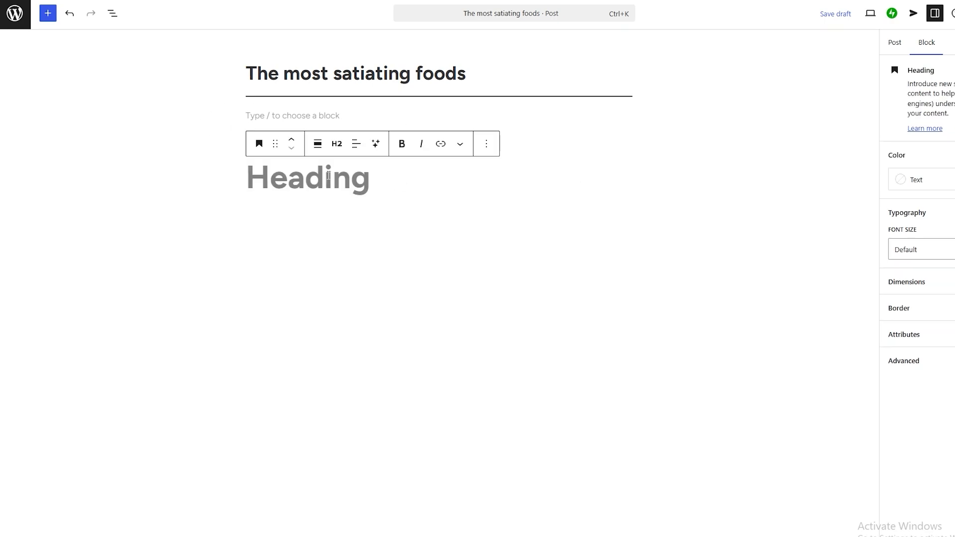
Replace the empty heading with a paragraph explaining what makes foods satiating and introducing the top 10 based on the Satiety Index of Common Foods.
key("BackSpace")
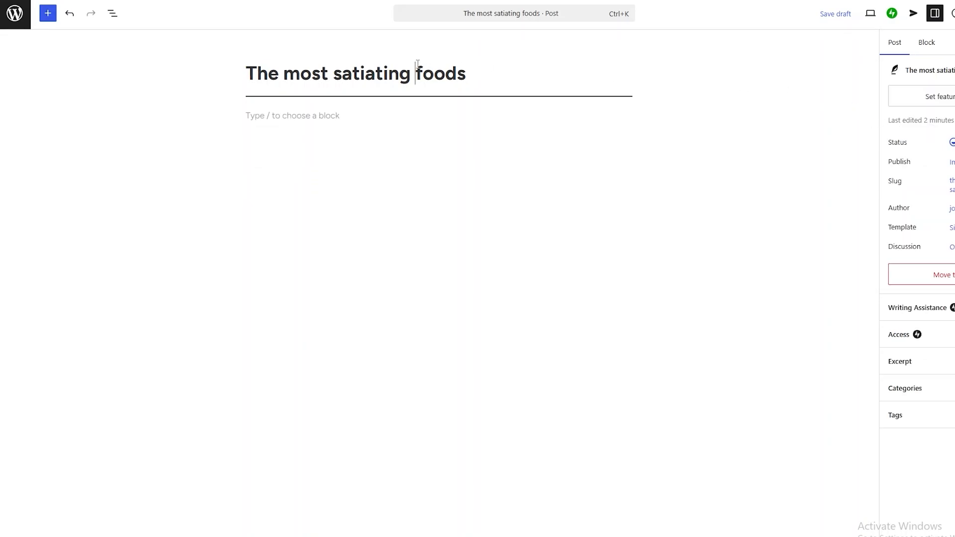
left_click(404, 168)
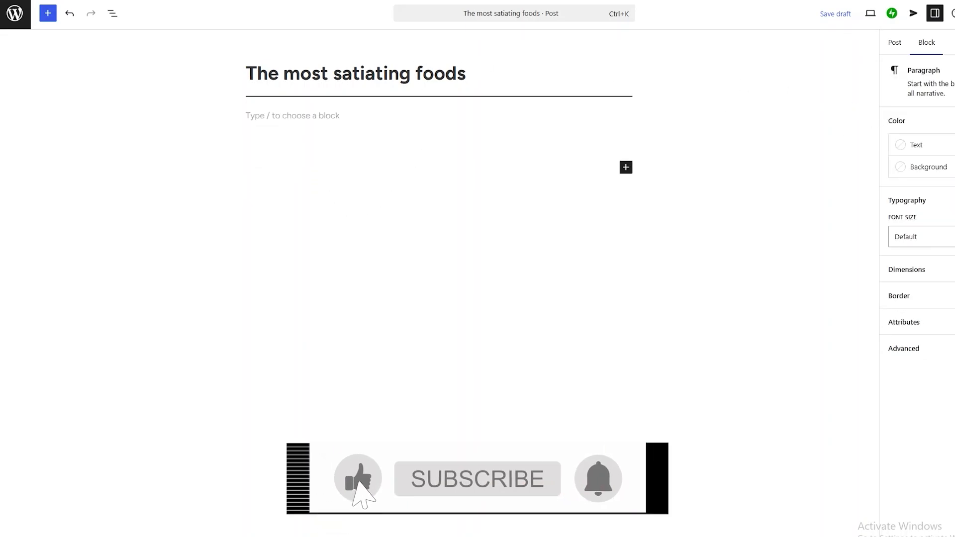
left_click(626, 167)
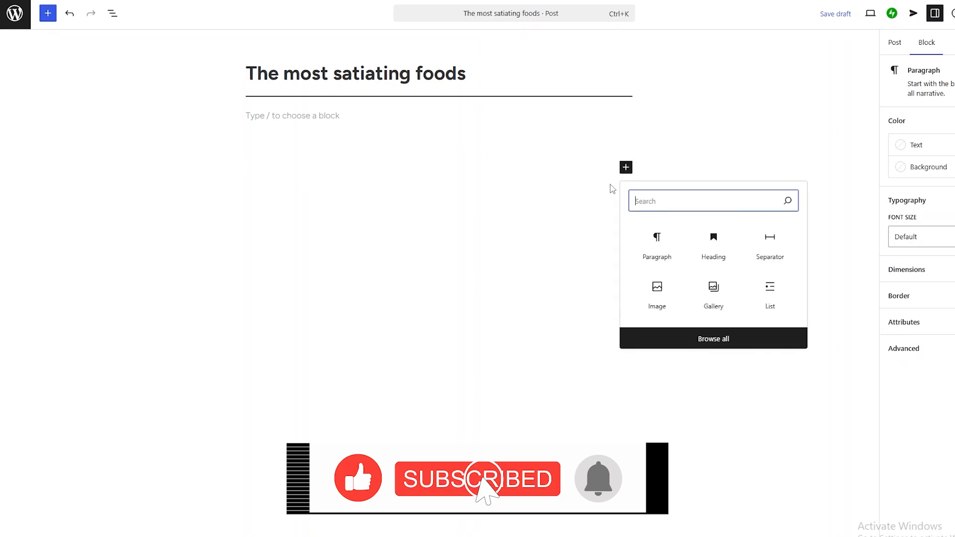
left_click(657, 232)
type("The most satiating foods are those that keep you feeling full for longer periods. These tend to be high in protein, fiber, volume (water content), and/or have a low energy density (fewer calories per gram). Here are the top 10 most satiating foods, based on scientific studies (especially the Satiety Index of Common Foods by Dr. Susanna Holt):")
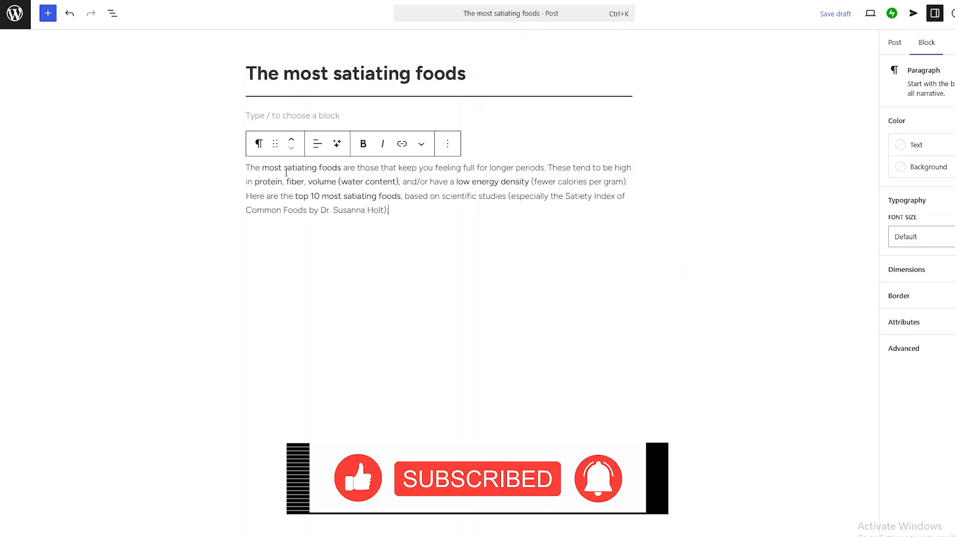
key("Return")
left_click(348, 196)
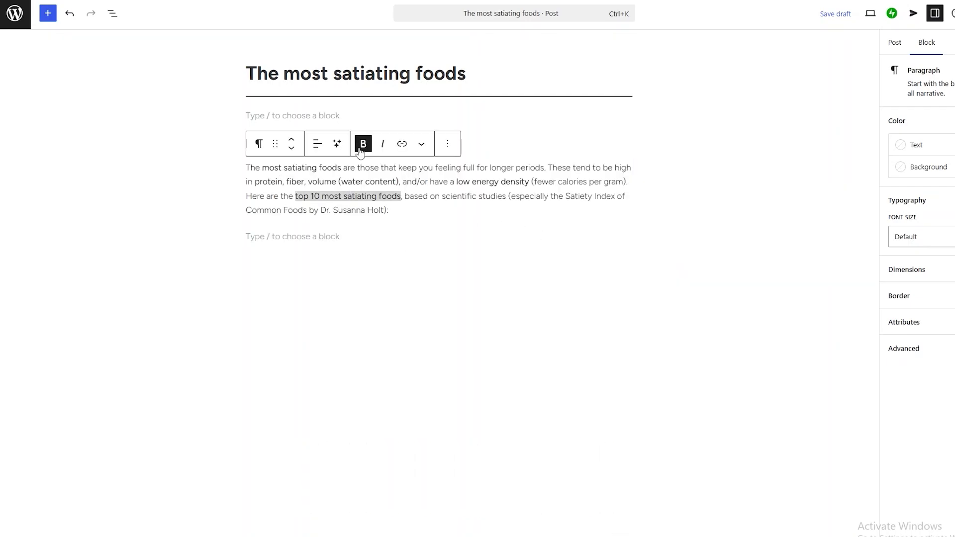
Add a level 3 heading reading "🥇 1. Boiled Potatoes" below the introductory paragraph.
left_click(330, 237)
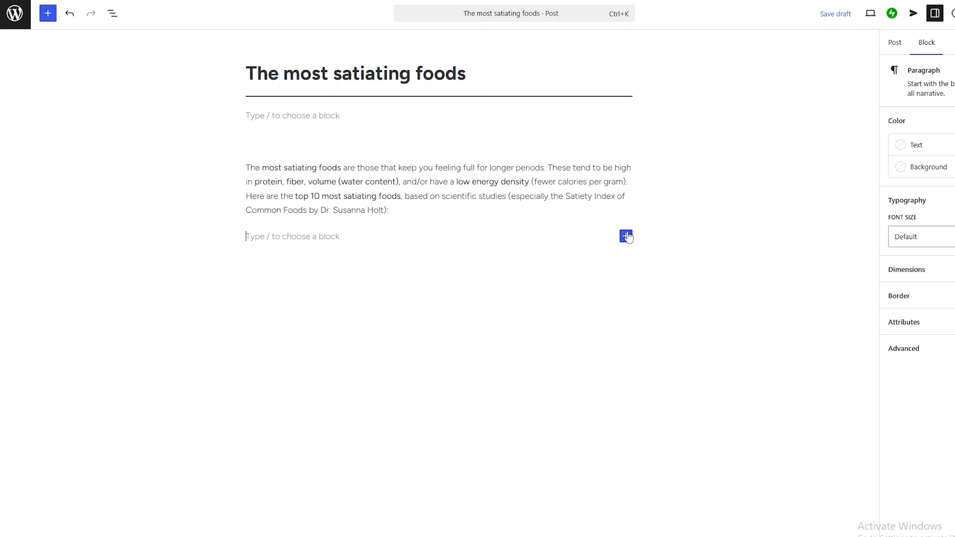
left_click(626, 237)
left_click(695, 324)
left_click(337, 213)
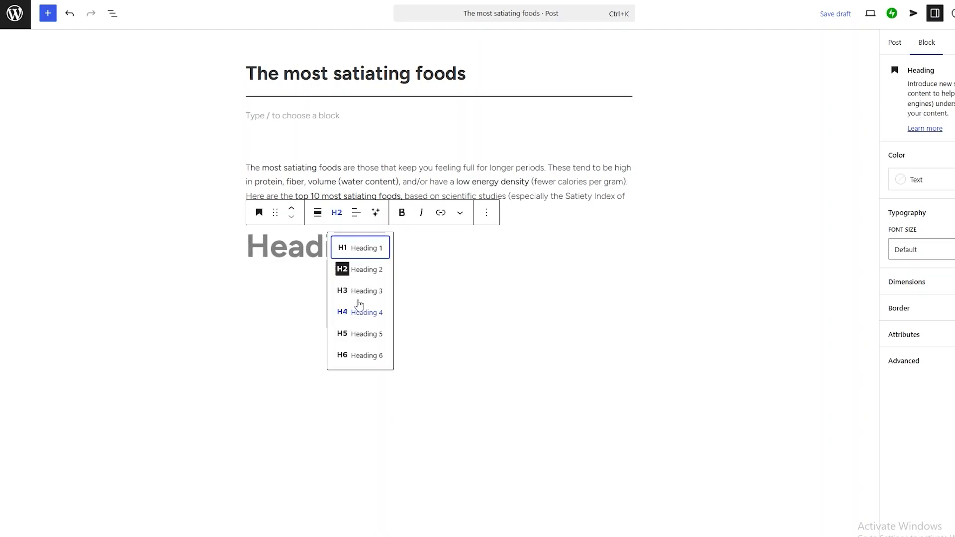
left_click(359, 297)
type("🥇 1. Boiled Potatoes")
key("Return")
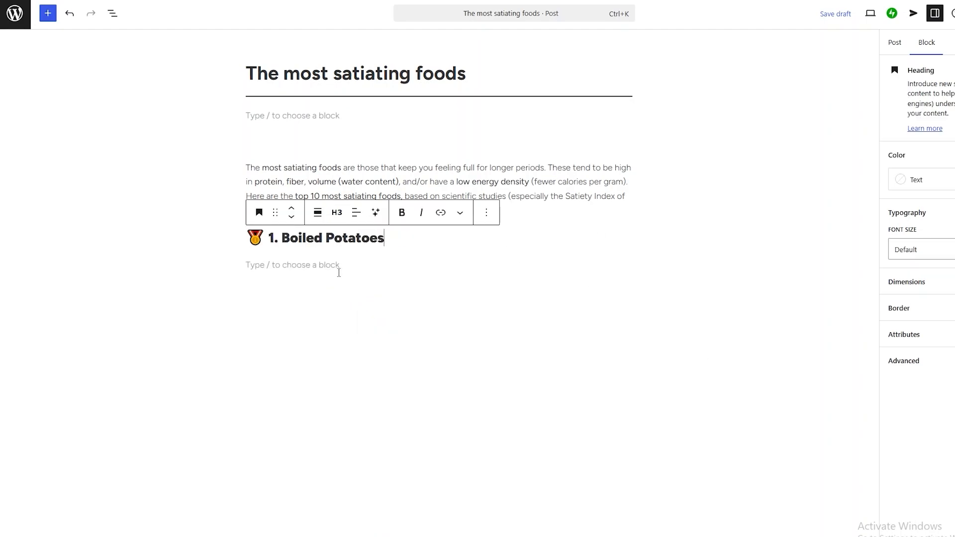
left_click(313, 265)
type("Why: Extremely high on the satiety index. High in water and resistant starch. Low in calories but very filling.")
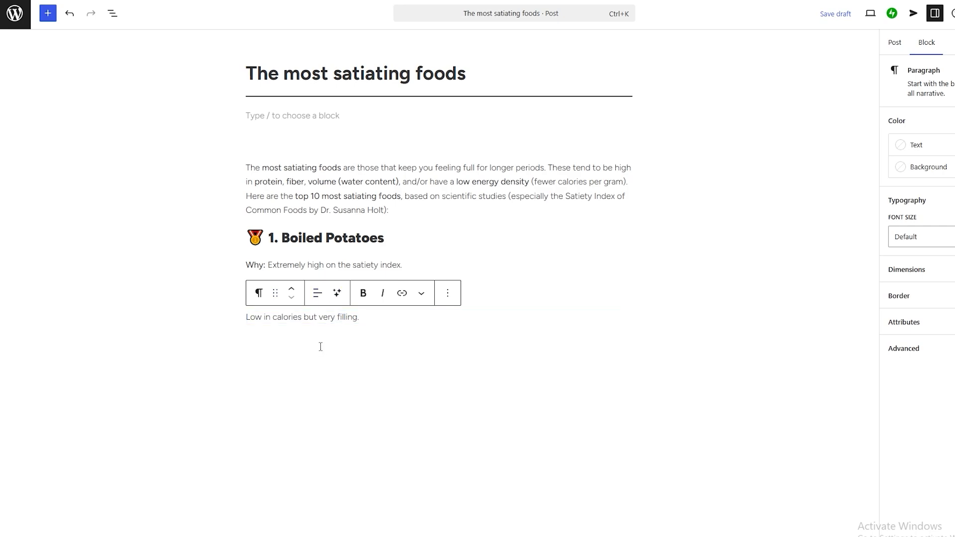
key("Return")
key("BackSpace")
left_click_drag(363, 318, 247, 315)
key("BackSpace")
left_click(347, 265)
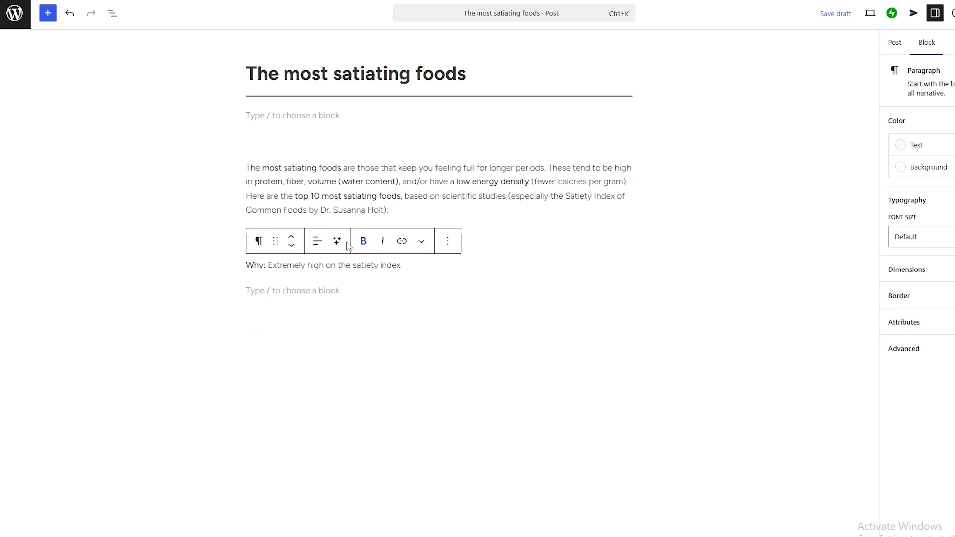
key("ctrl+a")
key("BackSpace")
Insert a bulleted list under Boiled Potatoes covering the very high satiety index, water and resistant starch, and low calories but very filling.
left_click(625, 265)
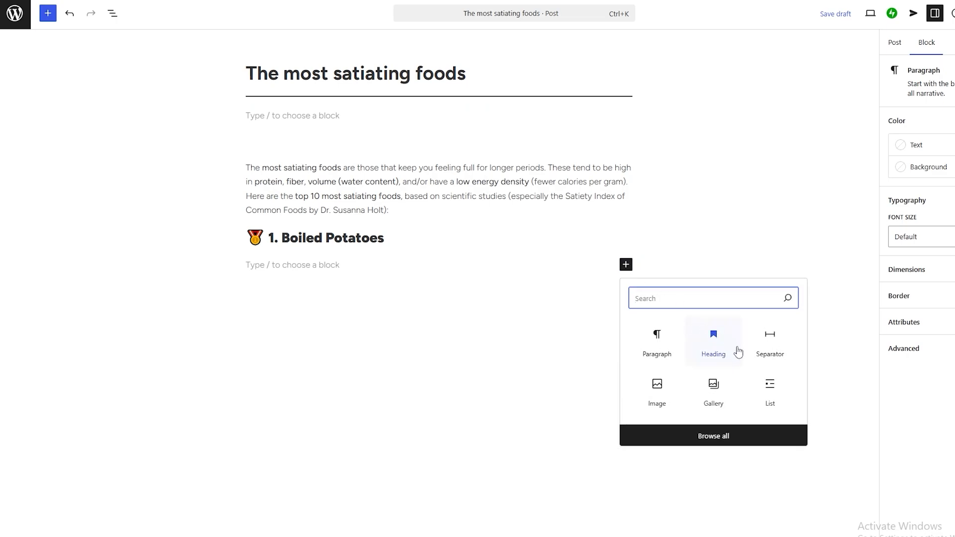
left_click(763, 404)
type("Why: Extremely high on the satiety index. High in water and resistant starch. Low in calories but very filling.")
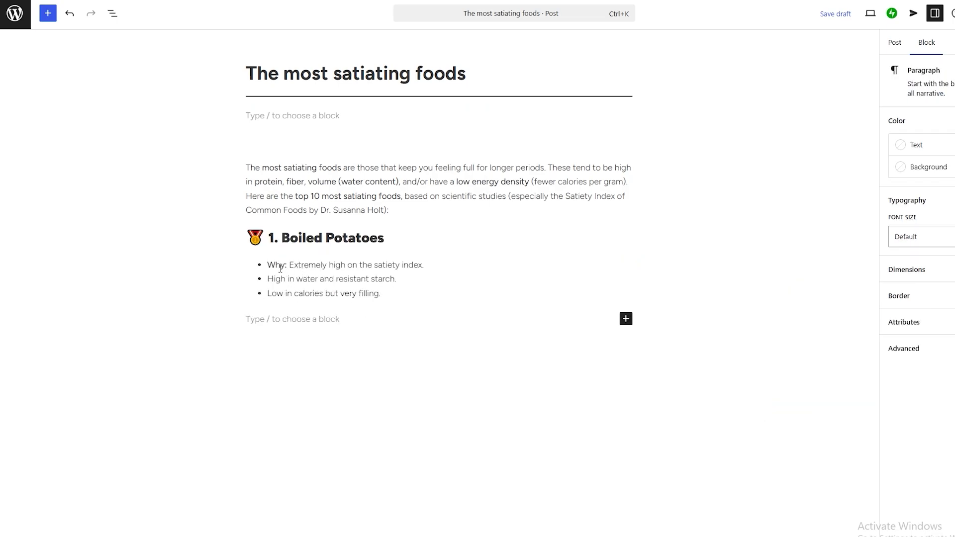
left_click_drag(285, 265, 268, 265)
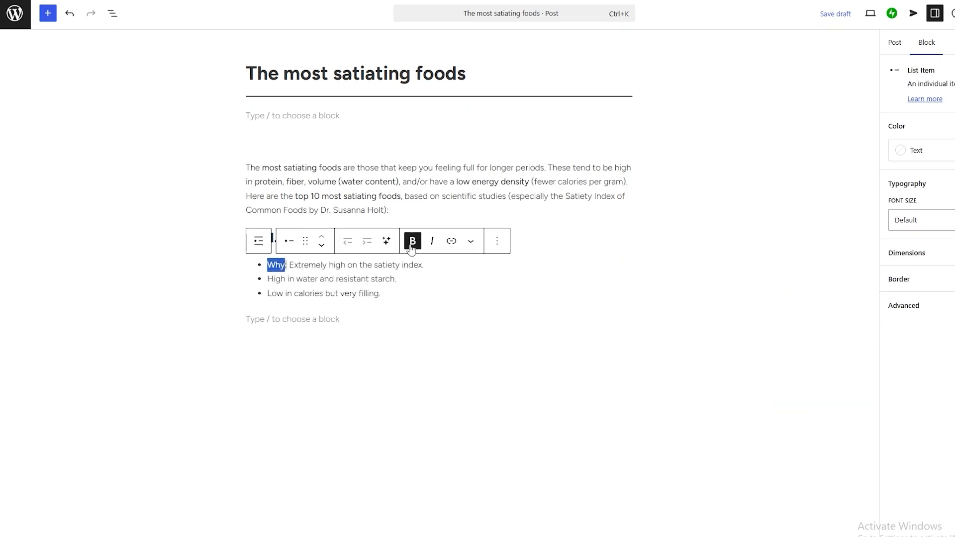
left_click(337, 265)
left_click(313, 319)
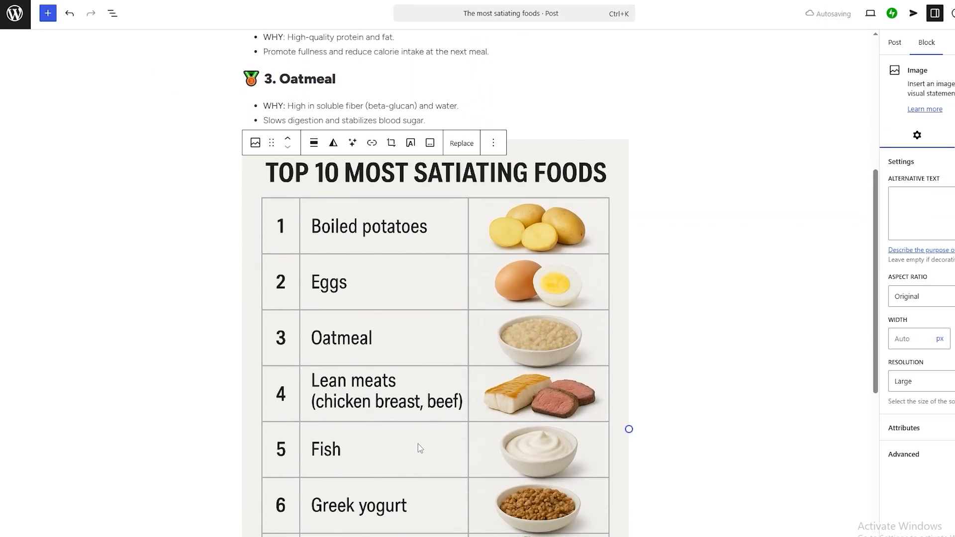
Try to move the "Top 10 Most Satiating Foods" image away from its place below the Oatmeal list, and undo the move.
scroll(418, 388, "down", 3)
scroll(314, 311, "up", 5)
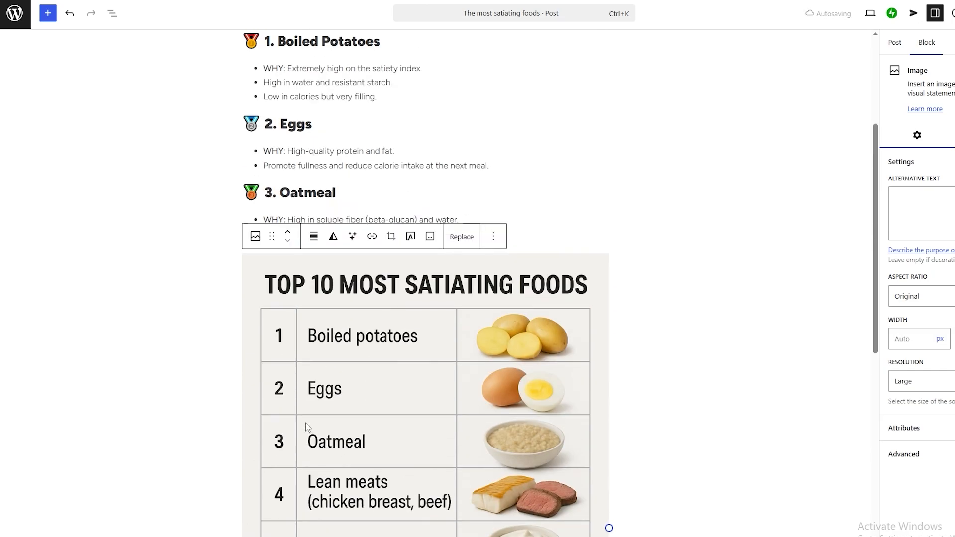
left_click_drag(271, 237, 686, 75)
key("ctrl+z")
Review the whole post from the title down to the top 10 image and back.
left_click(648, 292)
scroll(649, 293, "up", 5)
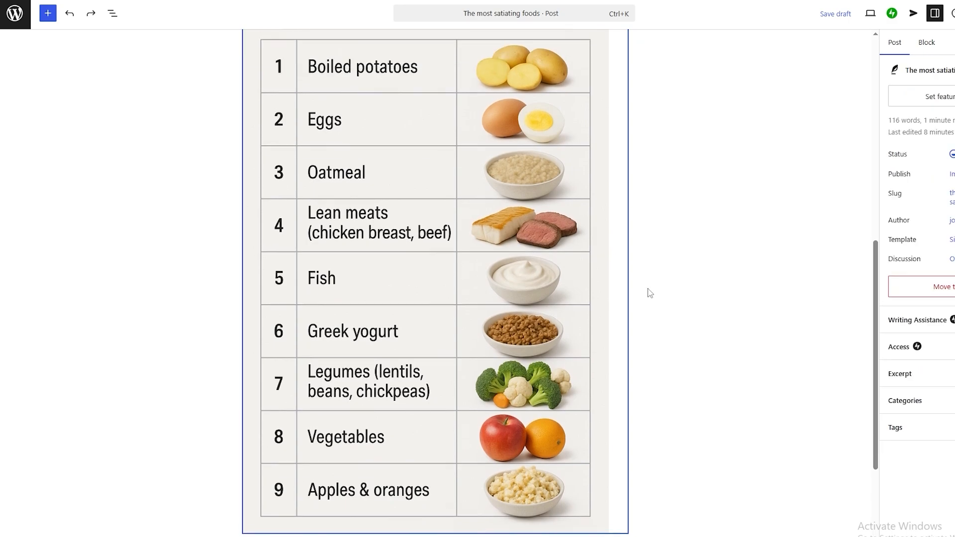
scroll(649, 293, "up", 4)
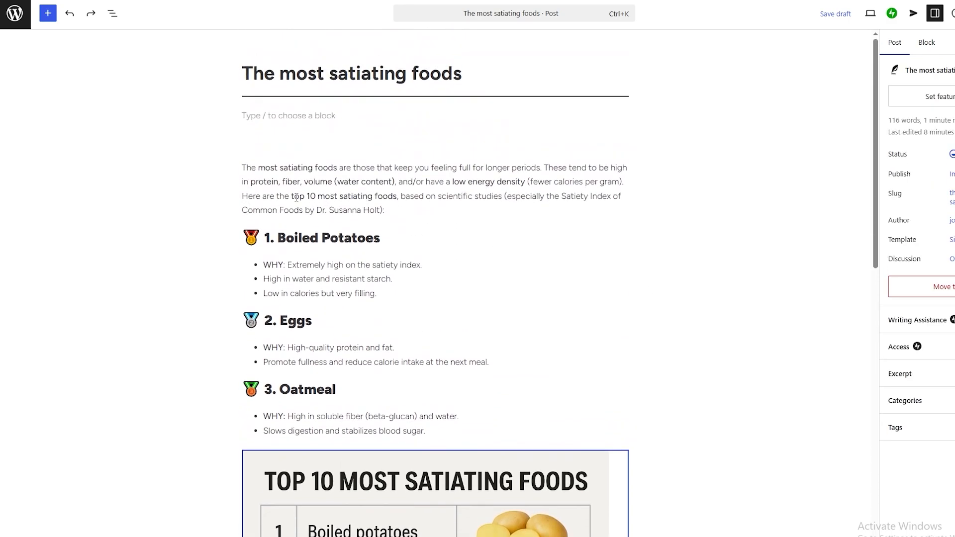
scroll(425, 369, "down", 12)
scroll(384, 330, "up", 11)
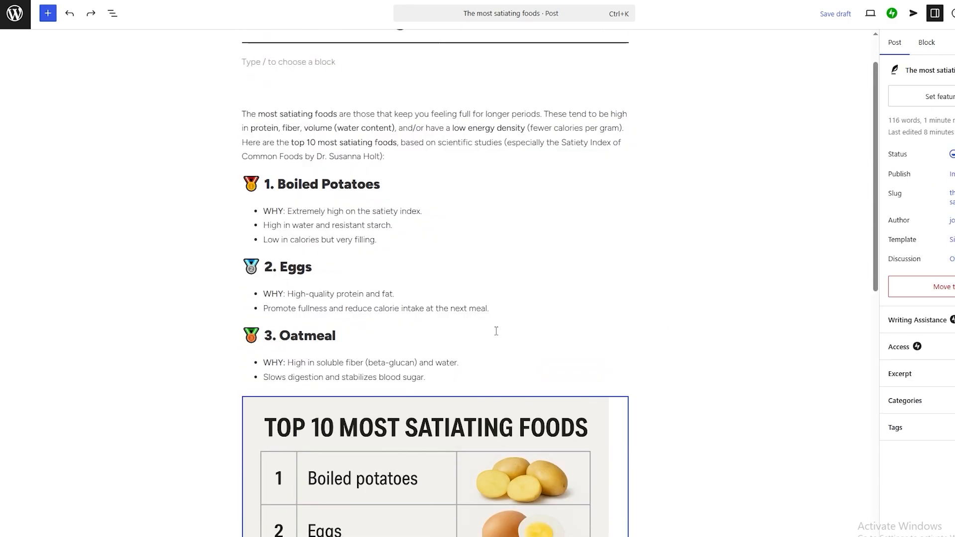
scroll(368, 236, "up", 1)
left_click(339, 137)
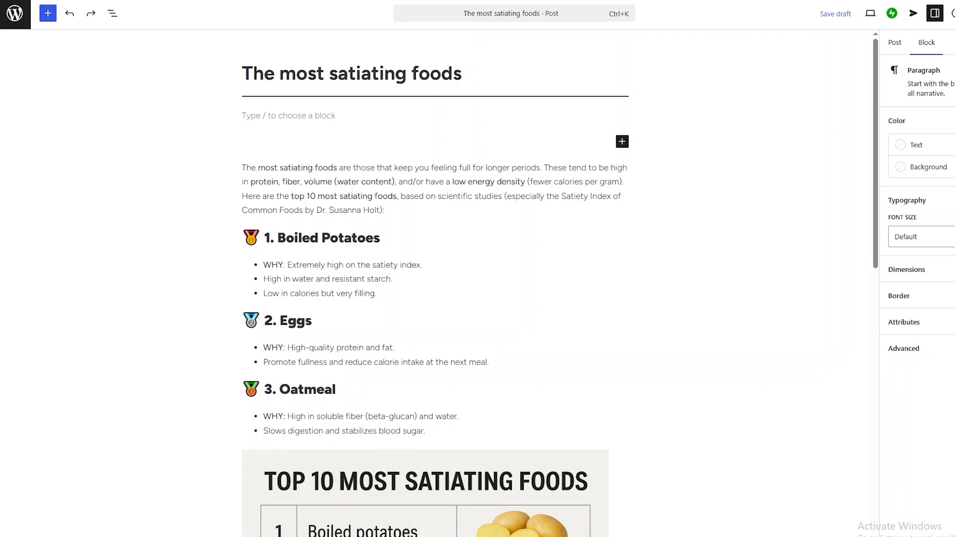
Publish the post immediately with public visibility, and move the sample "Hello World!" post to the trash.
left_click(913, 14)
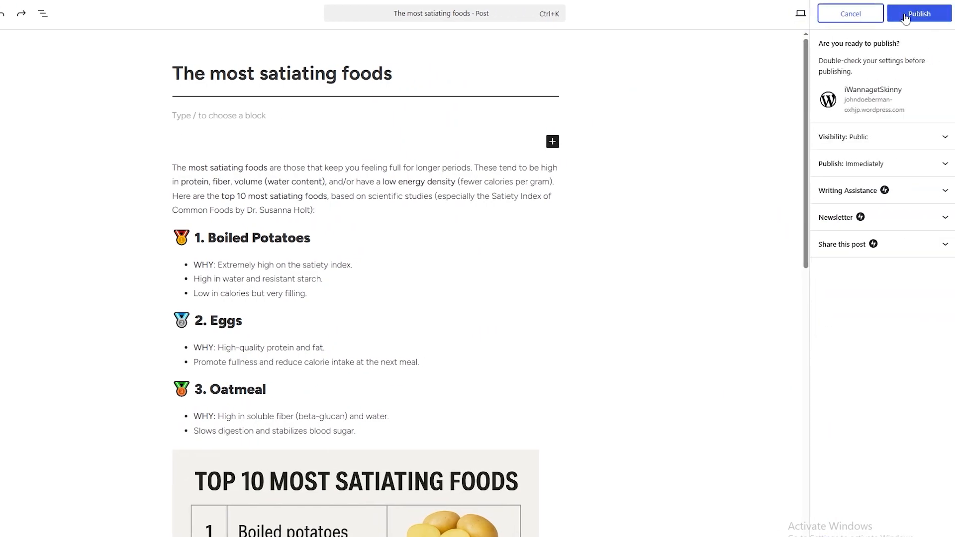
left_click(905, 15)
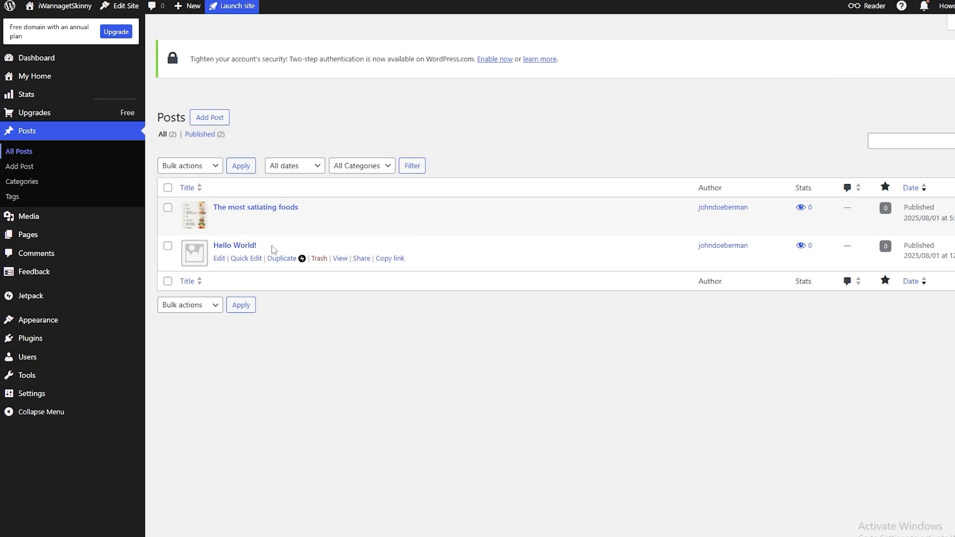
left_click(321, 259)
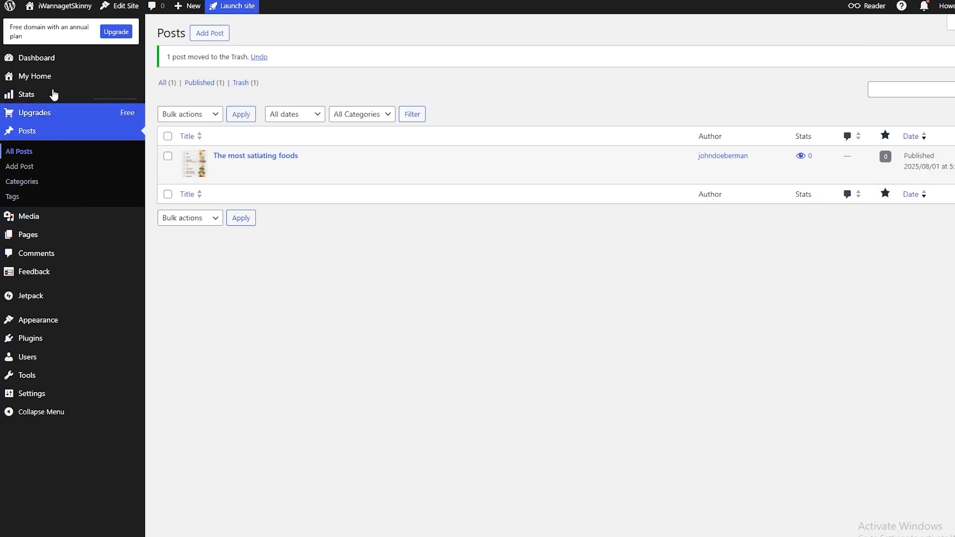
Go from the posts list to the Dashboard, open the site design editor and review how the published post looks on the site.
left_click(36, 58)
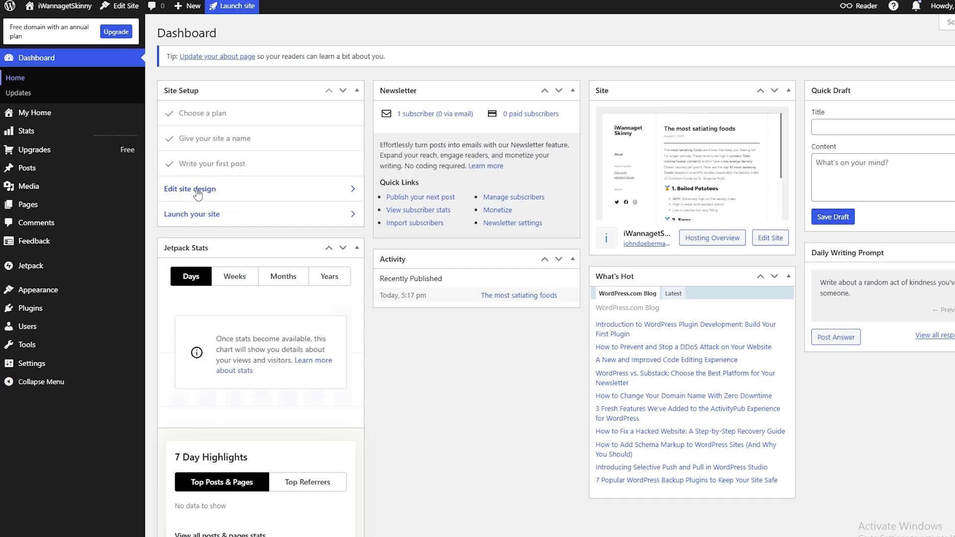
left_click(198, 194)
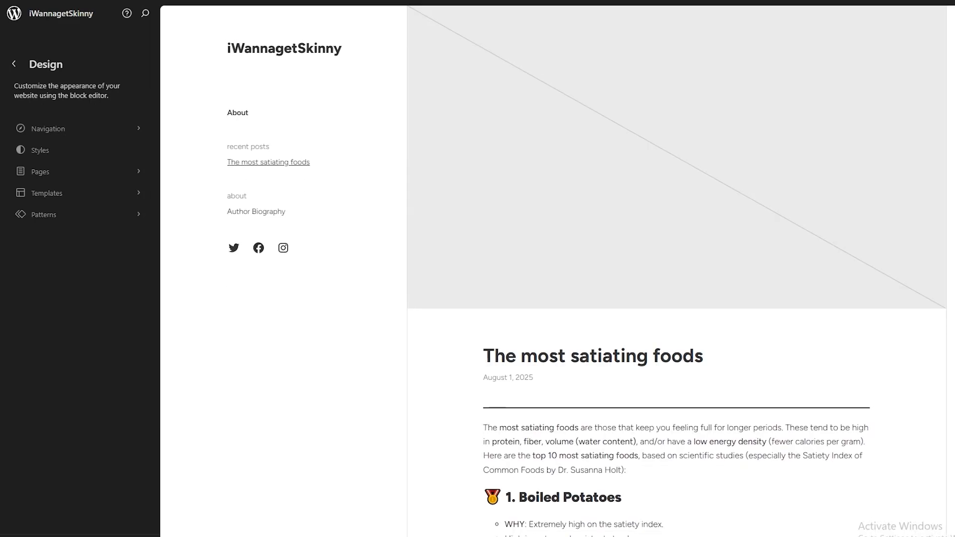
scroll(574, 123, "down", 5)
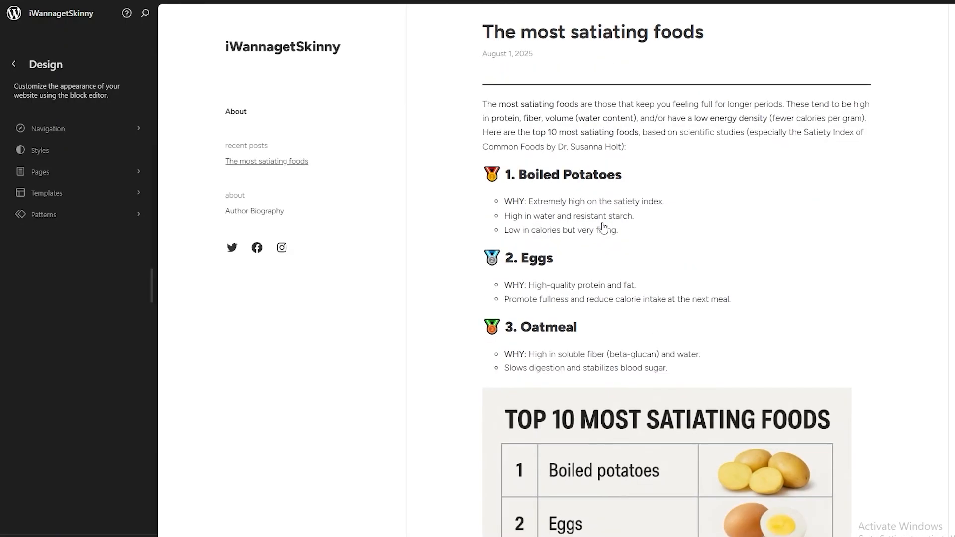
scroll(600, 254, "up", 5)
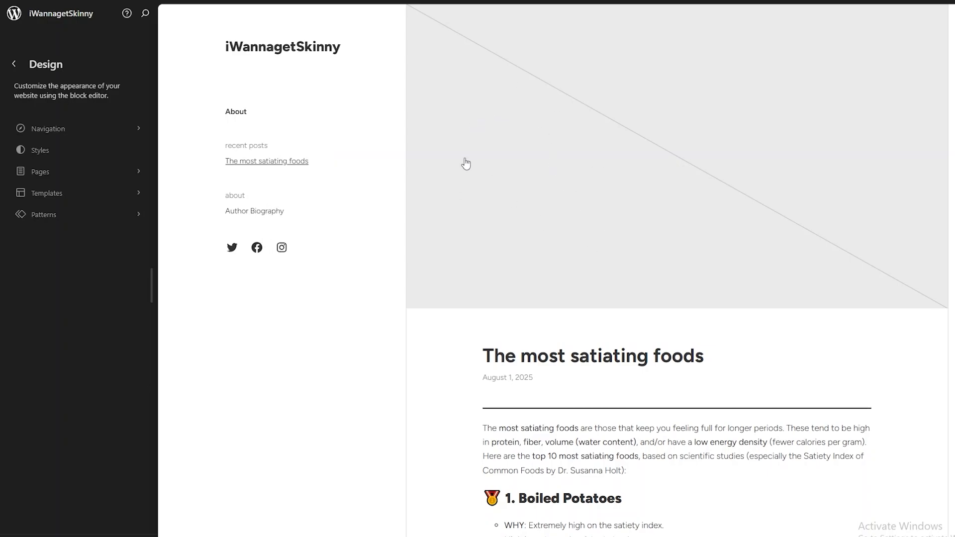
scroll(484, 200, "down", 10)
scroll(524, 235, "up", 10)
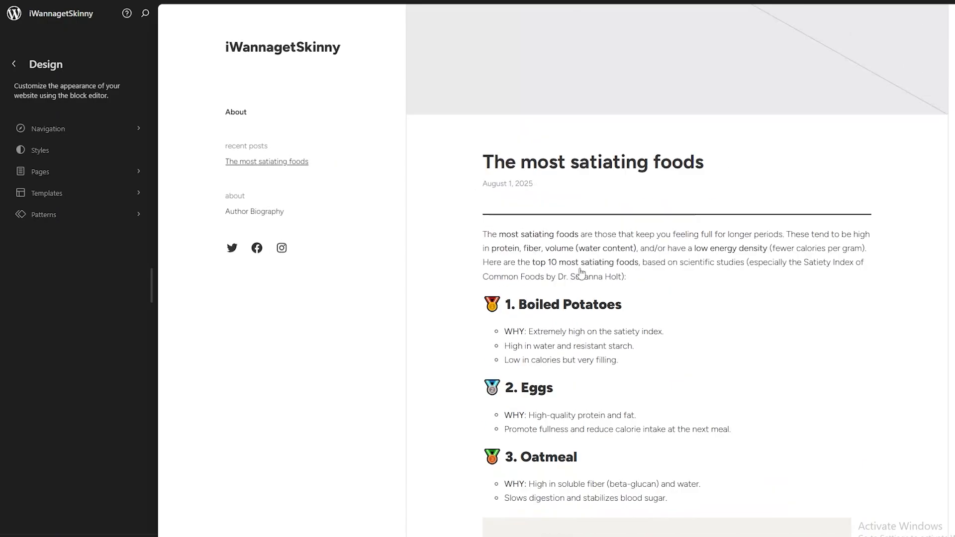
Examine the site's shadow styles, including the Deep and Natural presets and their drop shadow settings, and briefly check the Style Book.
left_click(67, 158)
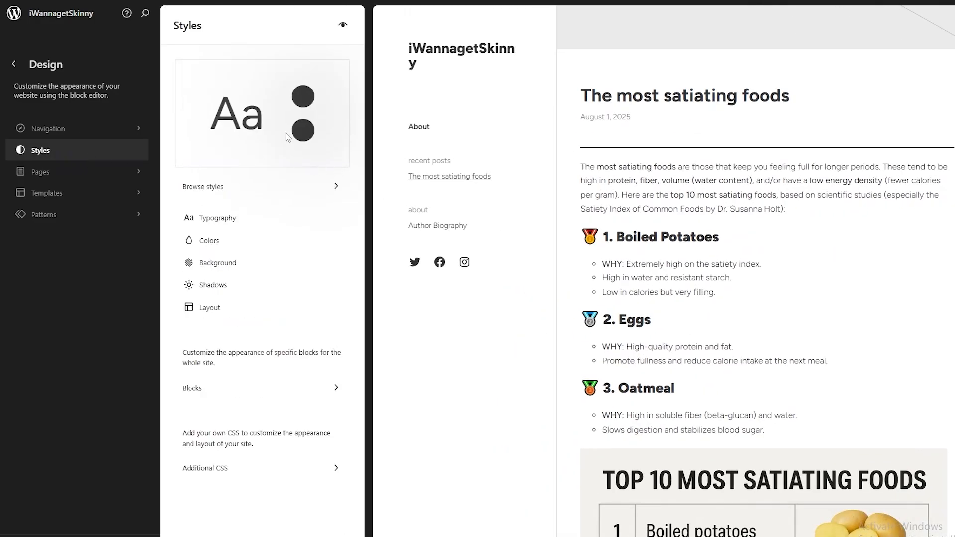
left_click(228, 292)
left_click(239, 171)
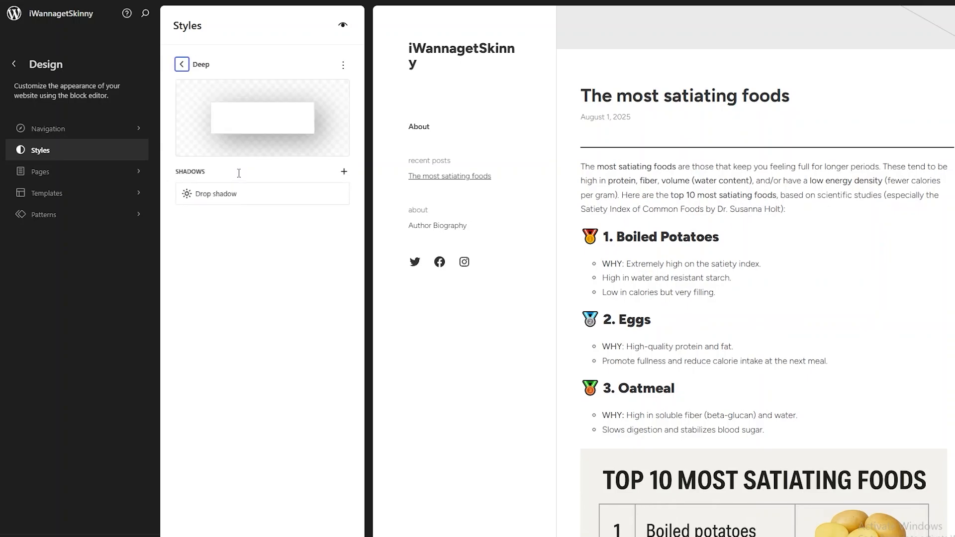
left_click(219, 193)
left_click(256, 254)
left_click(181, 64)
left_click(212, 153)
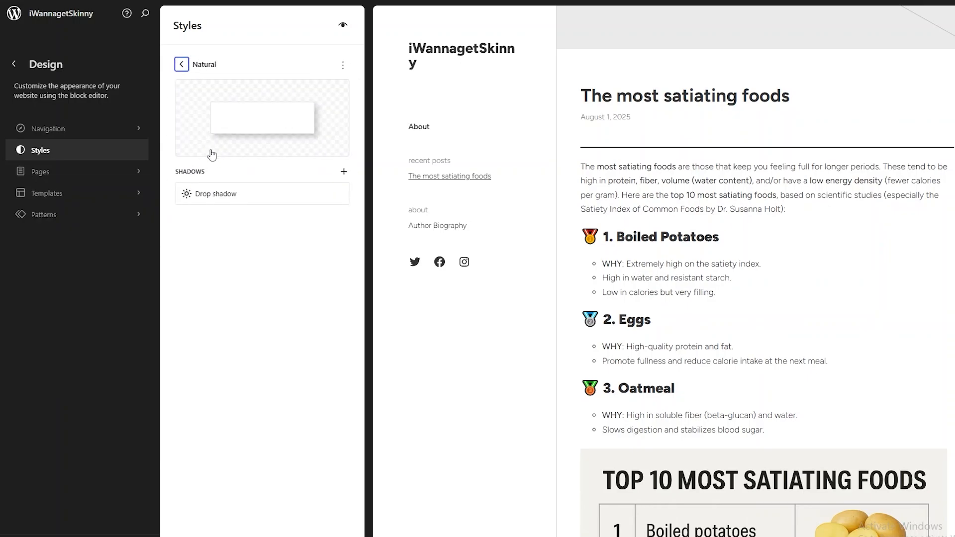
left_click(342, 26)
left_click(342, 26)
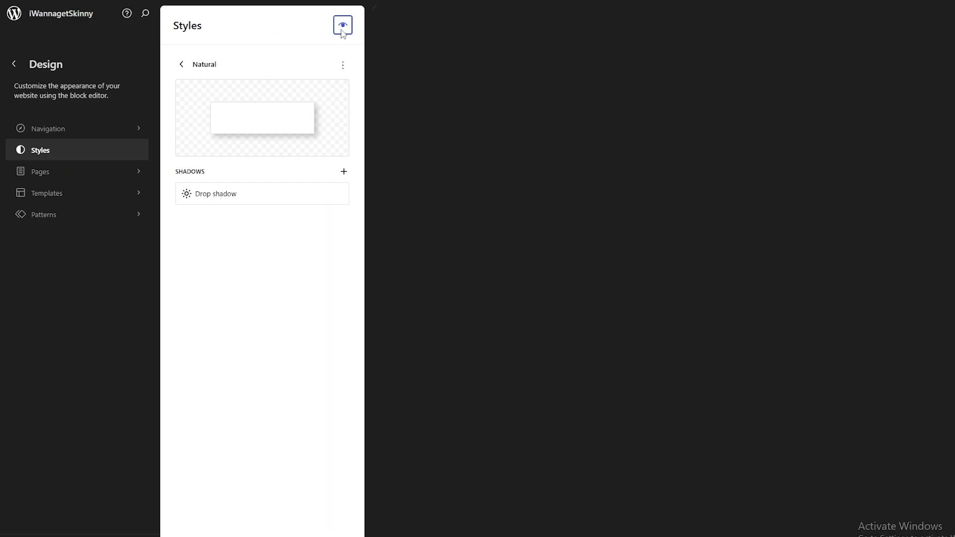
left_click(181, 64)
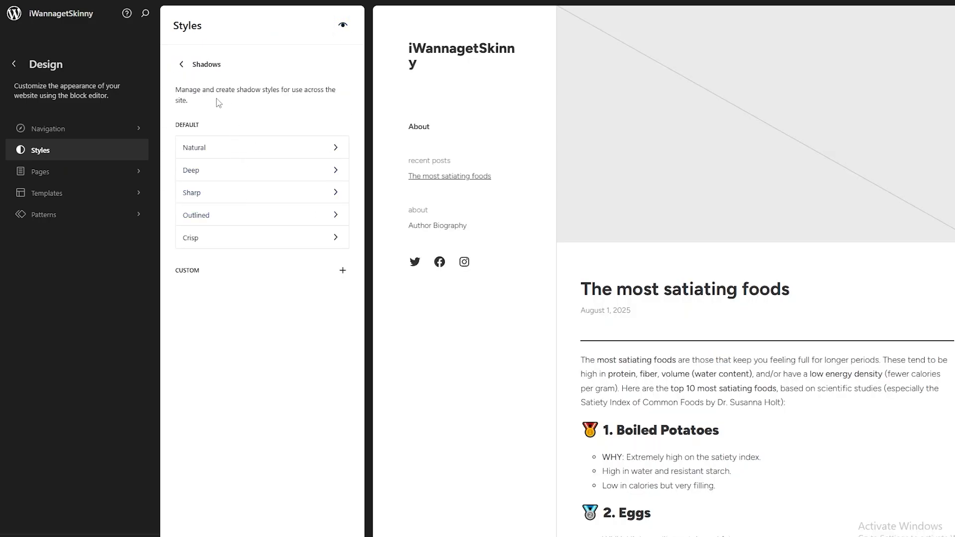
left_click(182, 65)
Open the typography settings for the site's text elements and try the Fraunces and Gabarito fonts.
left_click(209, 220)
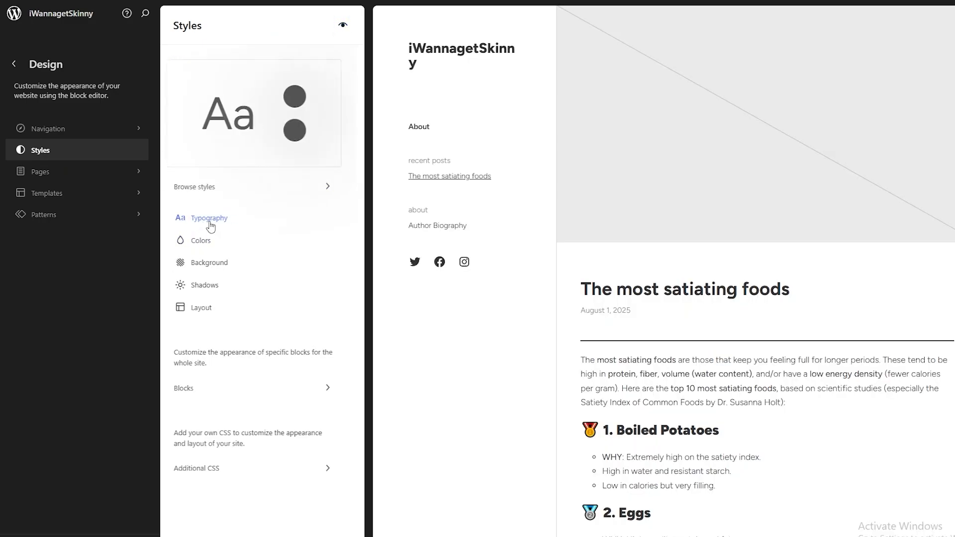
left_click(216, 145)
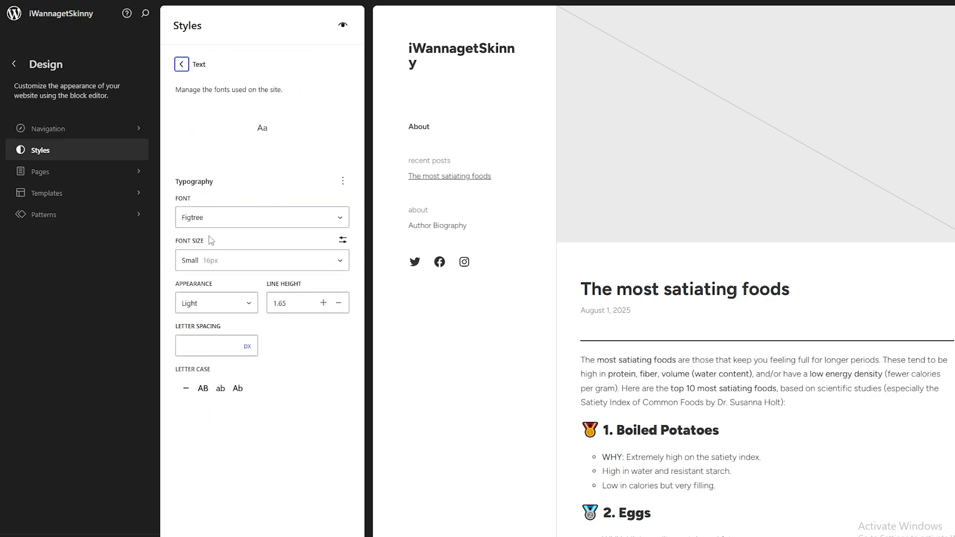
left_click(204, 222)
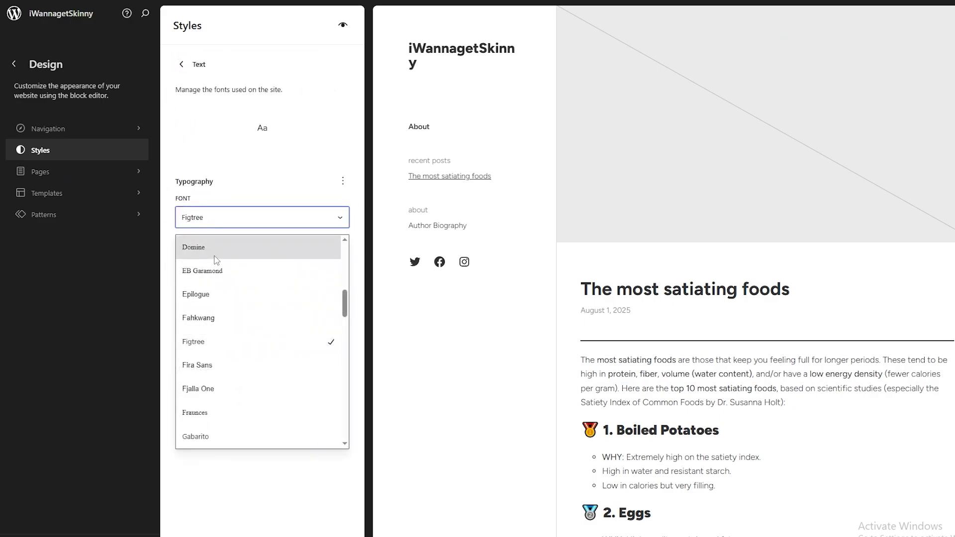
left_click(229, 423)
left_click(207, 213)
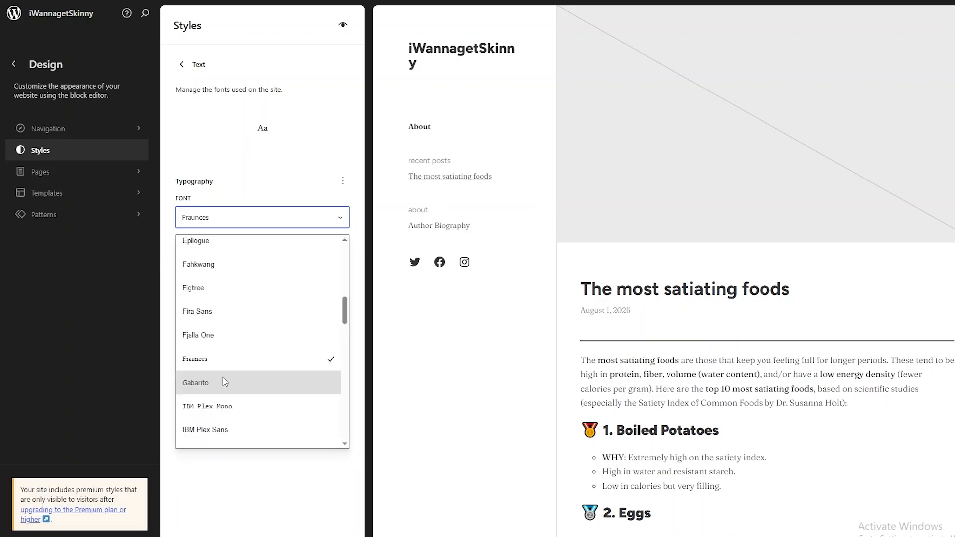
left_click(223, 390)
Try Noto Sans Mono for the site's text and set the font to Open Sans.
left_click(228, 219)
scroll(252, 348, "up", 4)
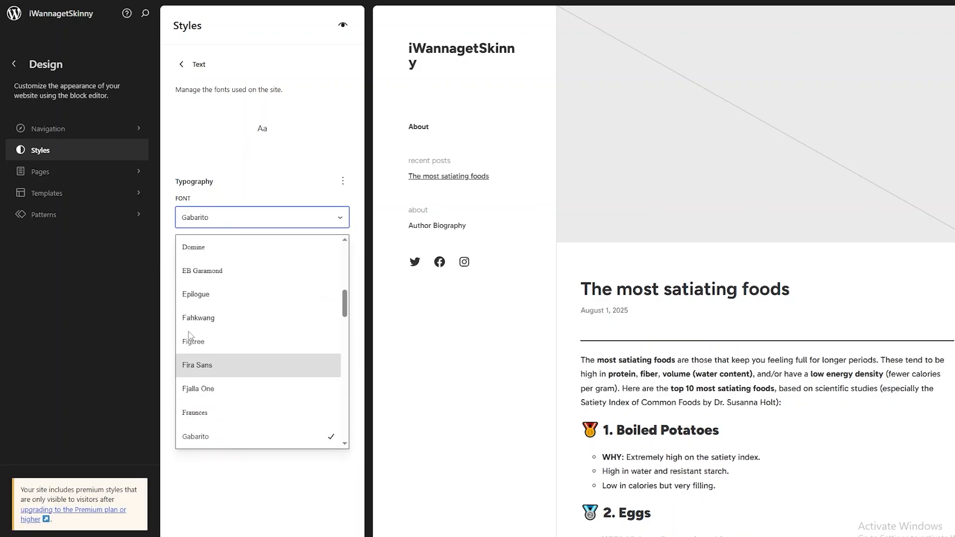
scroll(232, 393, "down", 6)
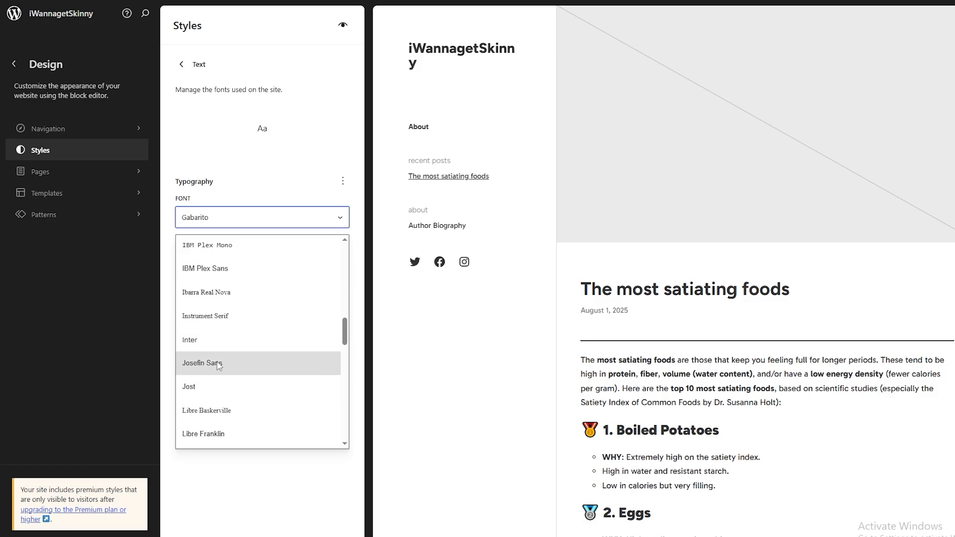
scroll(231, 388, "down", 3)
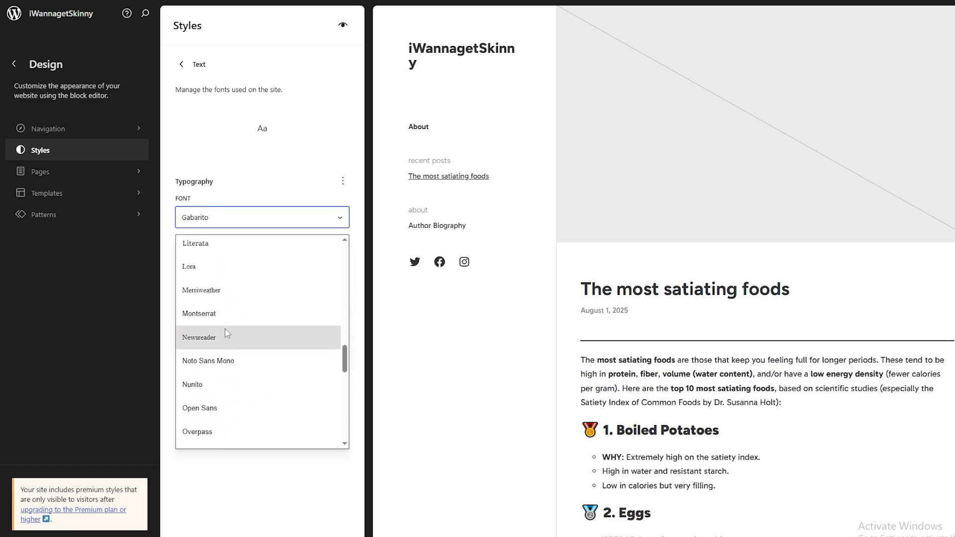
left_click(250, 371)
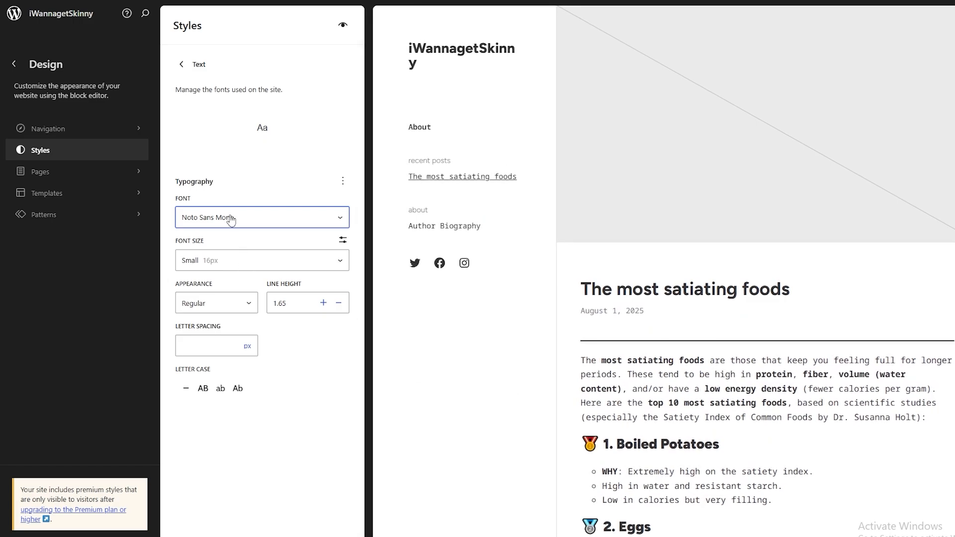
left_click(288, 217)
left_click(217, 254)
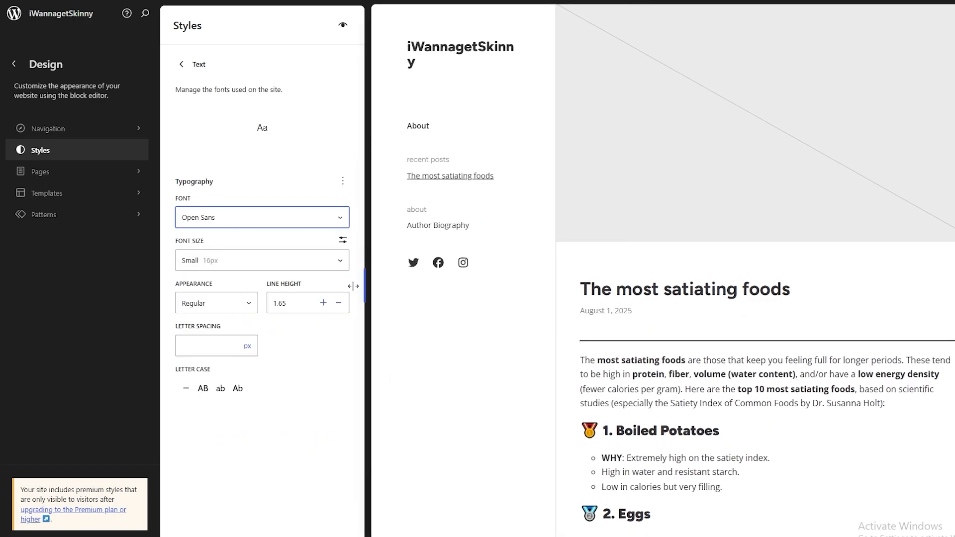
Set the site's text font size to Medium and look through the available text appearance options.
left_click(209, 264)
left_click(213, 337)
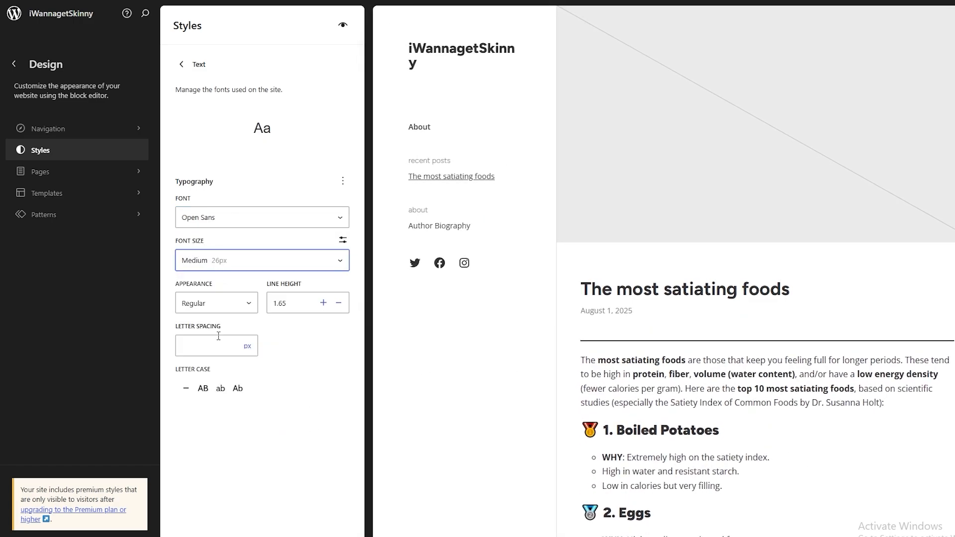
left_click(241, 310)
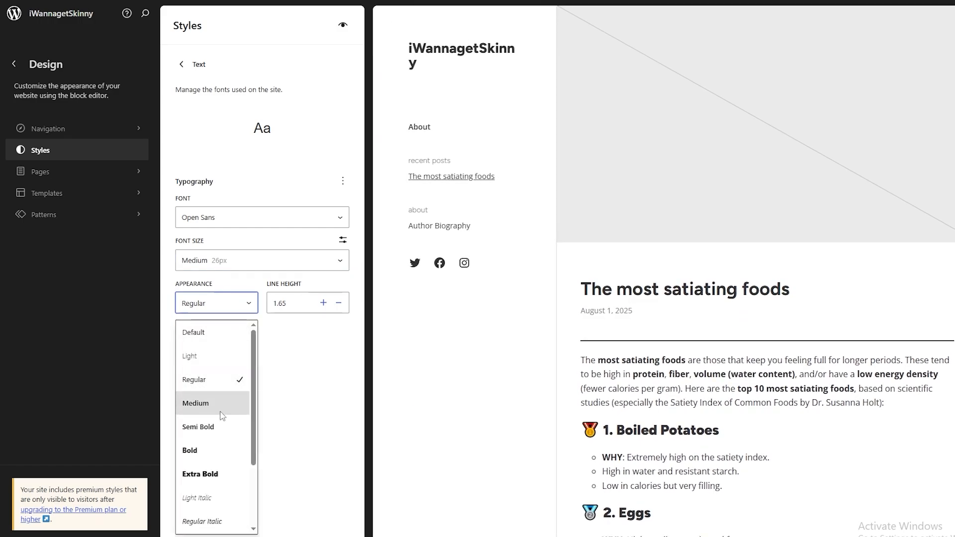
left_click(297, 356)
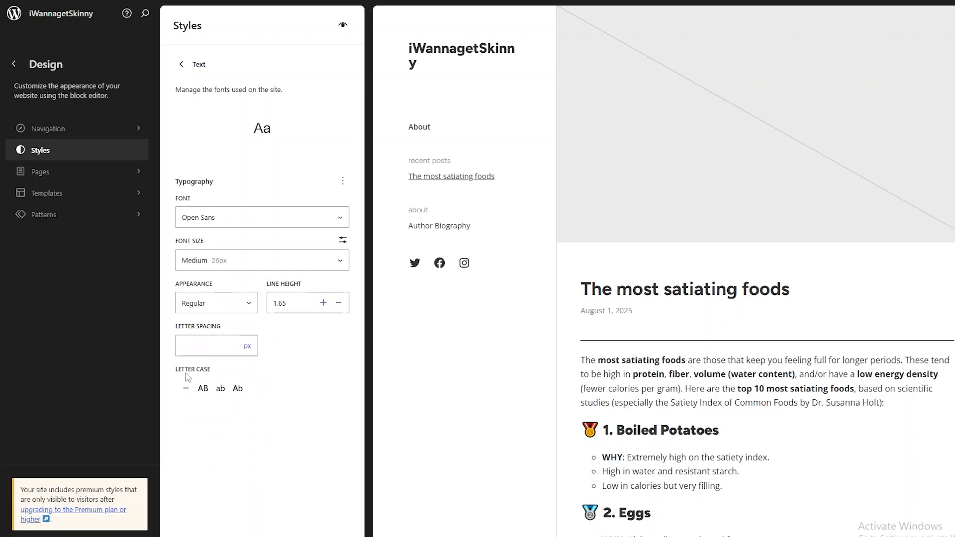
Set the font of all headings on the site to Open Sans.
left_click(181, 65)
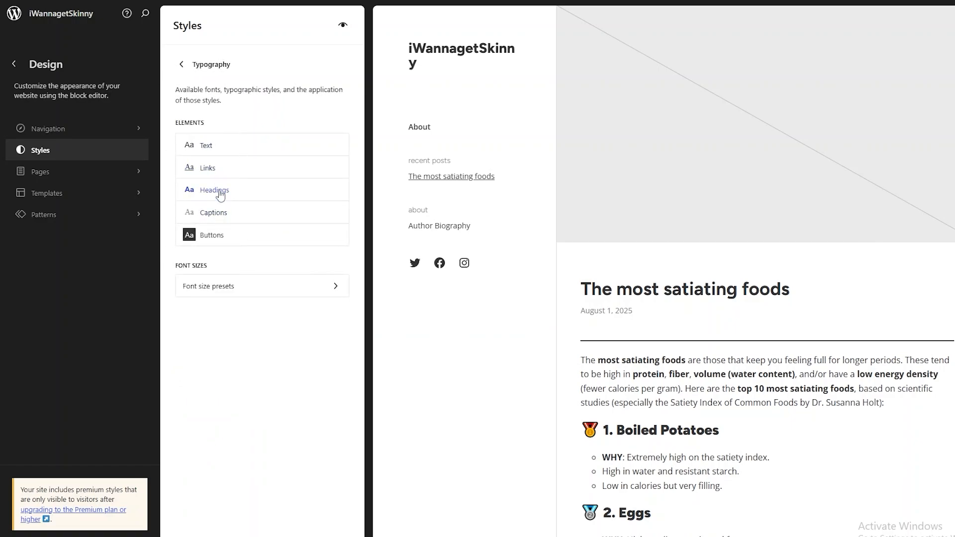
left_click(221, 196)
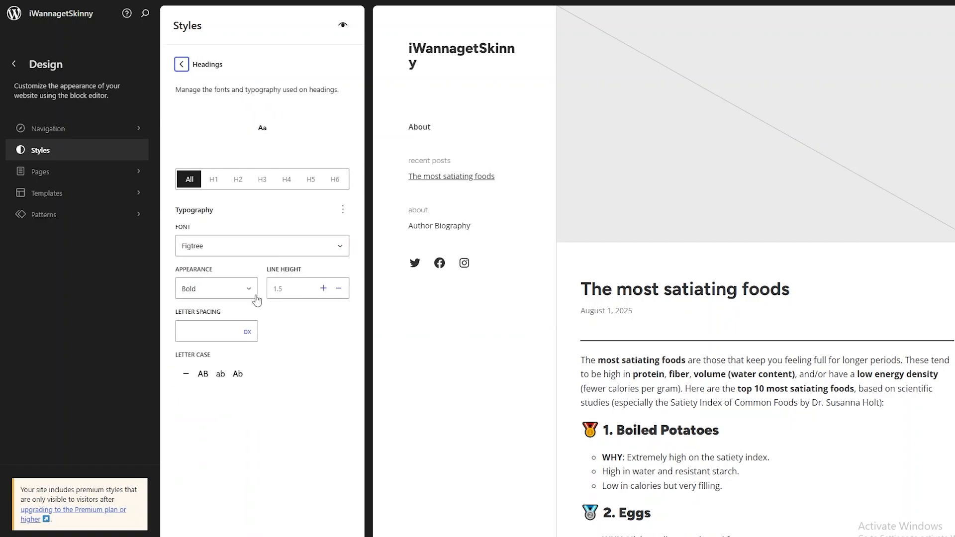
left_click(204, 249)
scroll(232, 371, "down", 1)
scroll(234, 383, "down", 6)
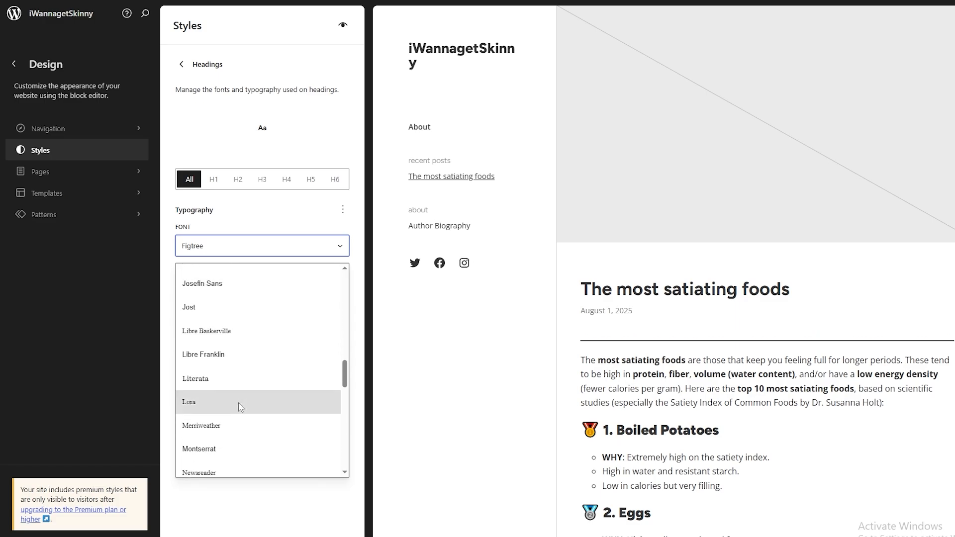
scroll(239, 402, "down", 1)
left_click(229, 383)
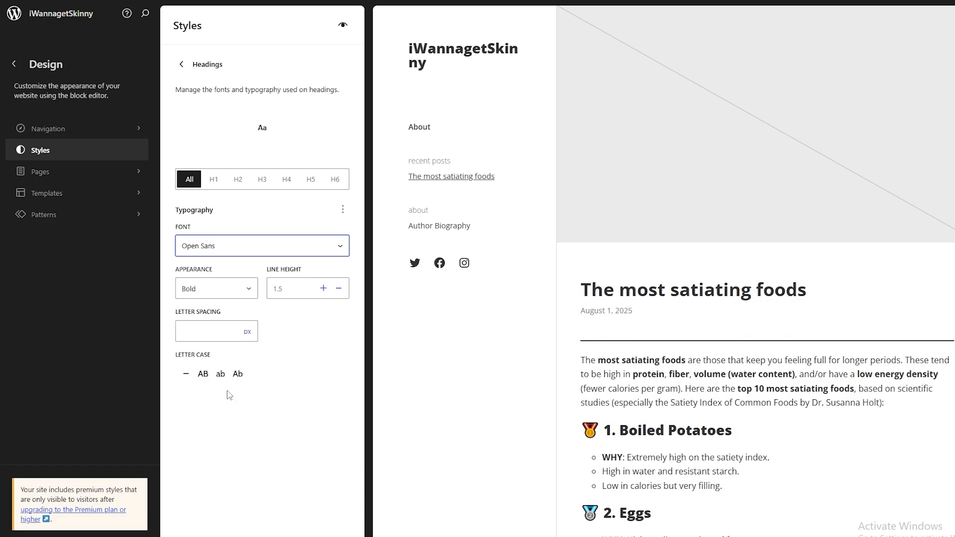
Check the H1 typography settings, try the Extra Bold appearance on all headings and restore Bold.
left_click(219, 182)
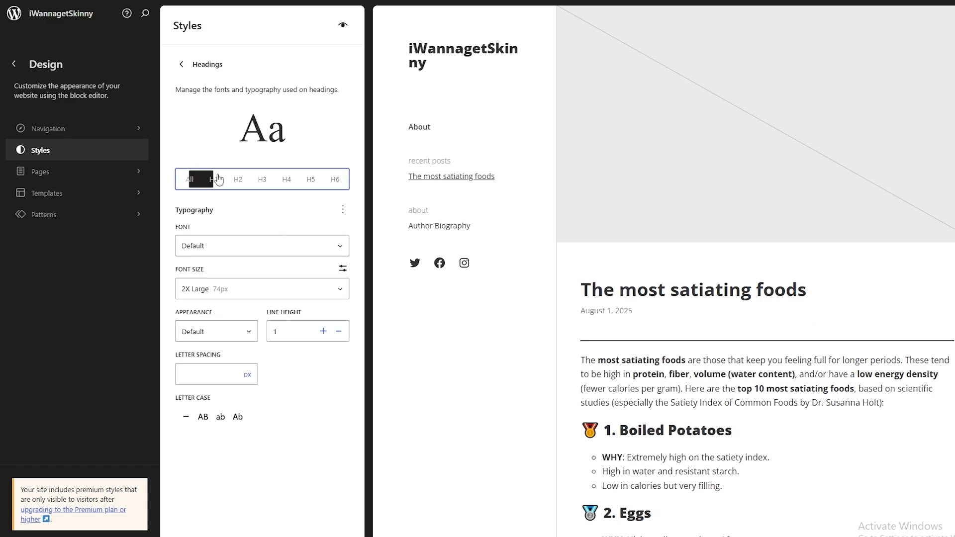
left_click(189, 180)
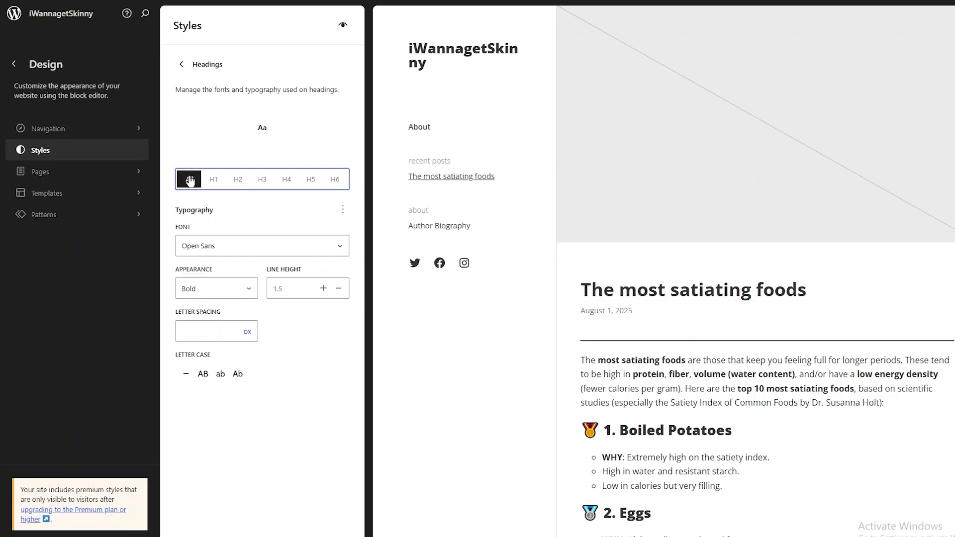
left_click(218, 294)
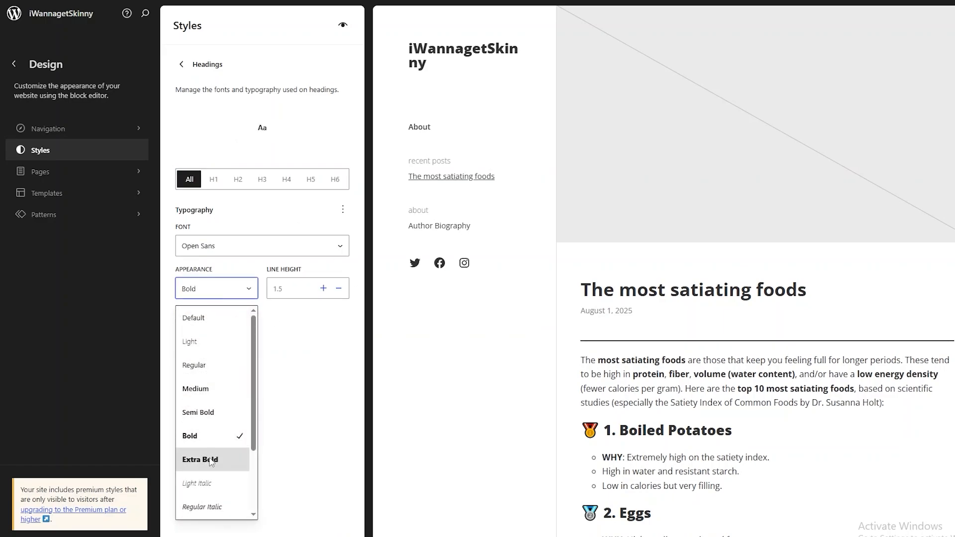
left_click(210, 460)
left_click(216, 288)
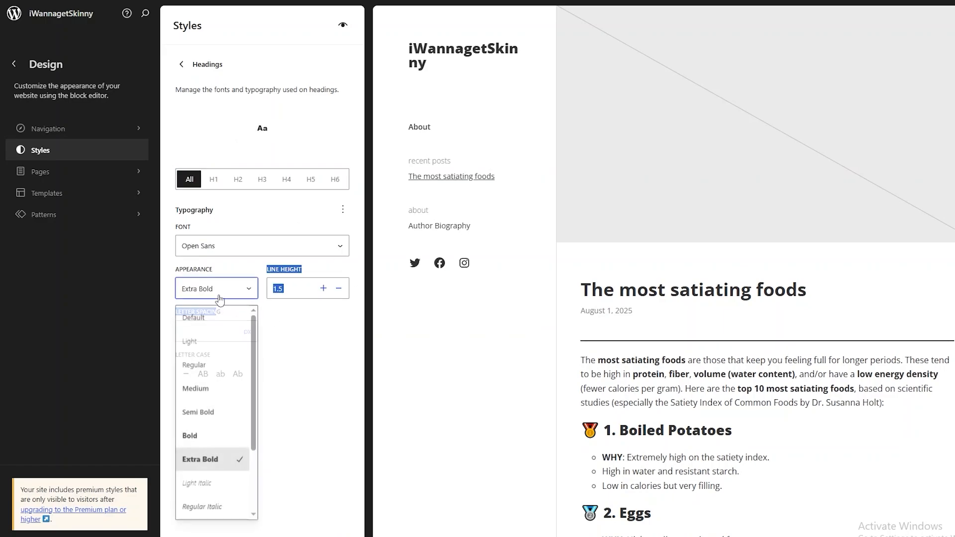
left_click(222, 444)
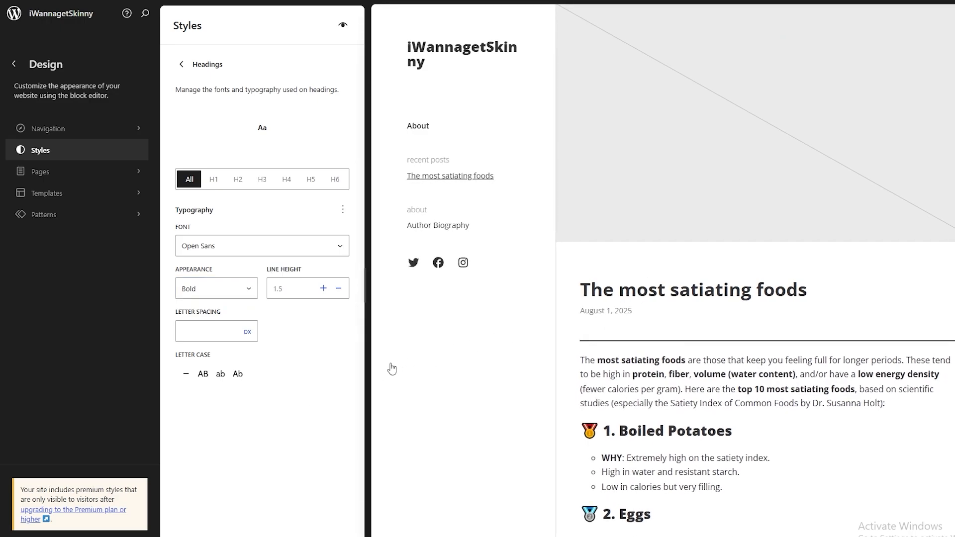
Go from the headings typography to the site's color settings and check the button element's text color.
left_click(182, 65)
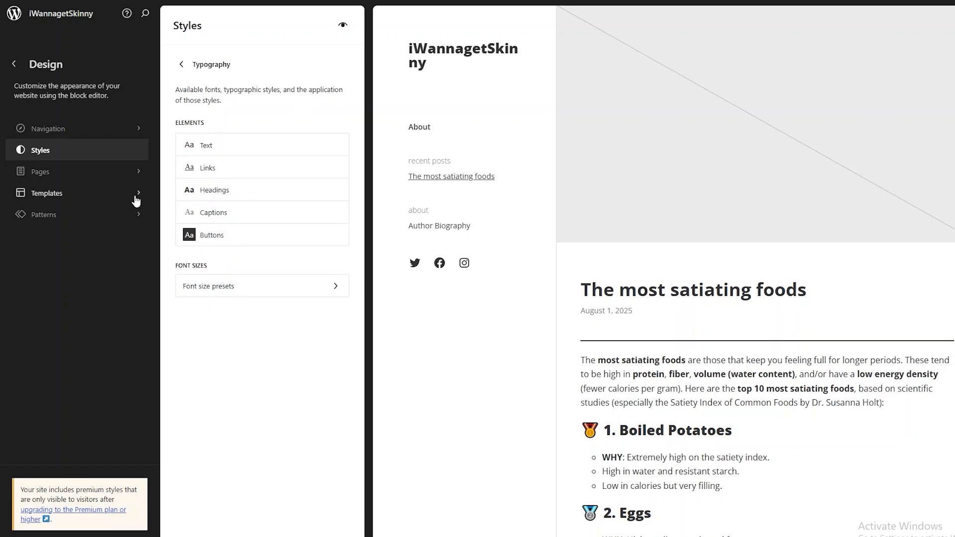
left_click(183, 69)
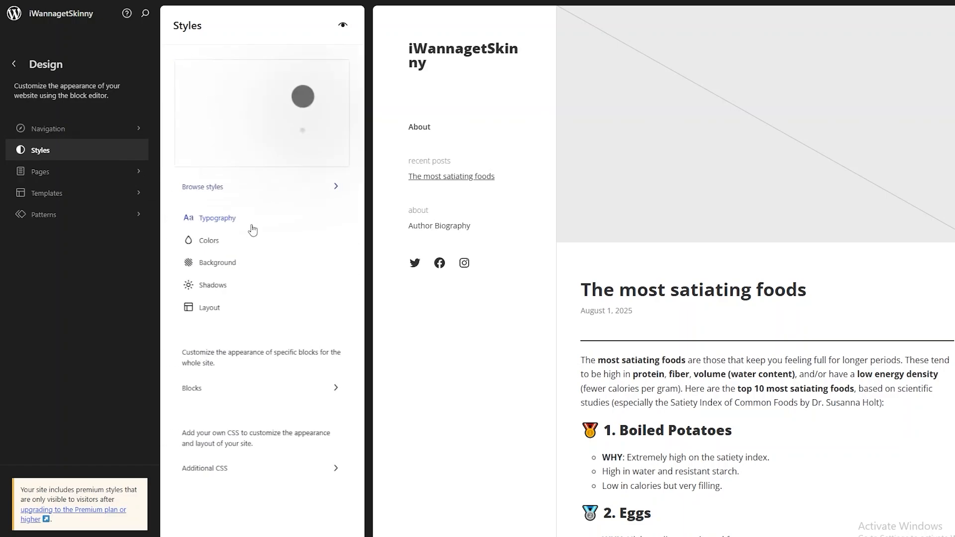
left_click(235, 246)
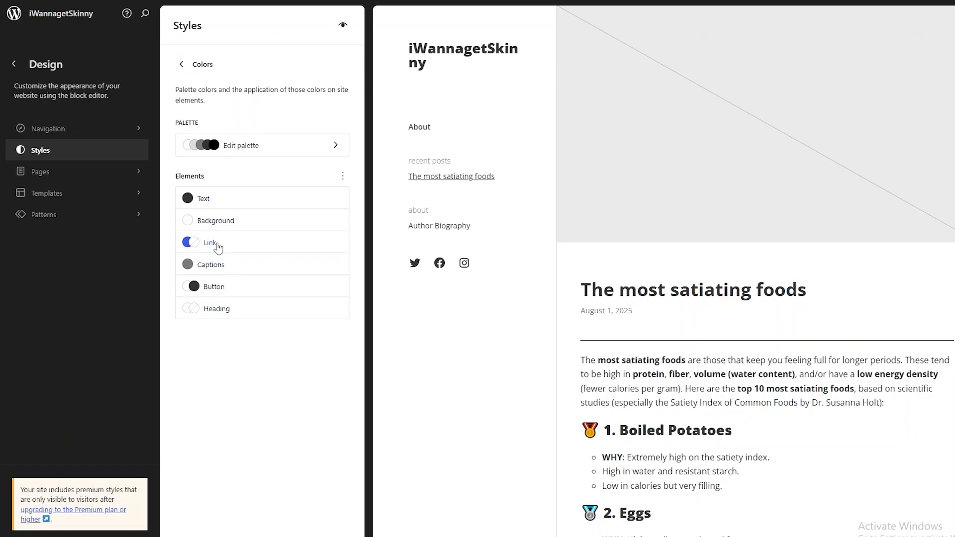
left_click(231, 297)
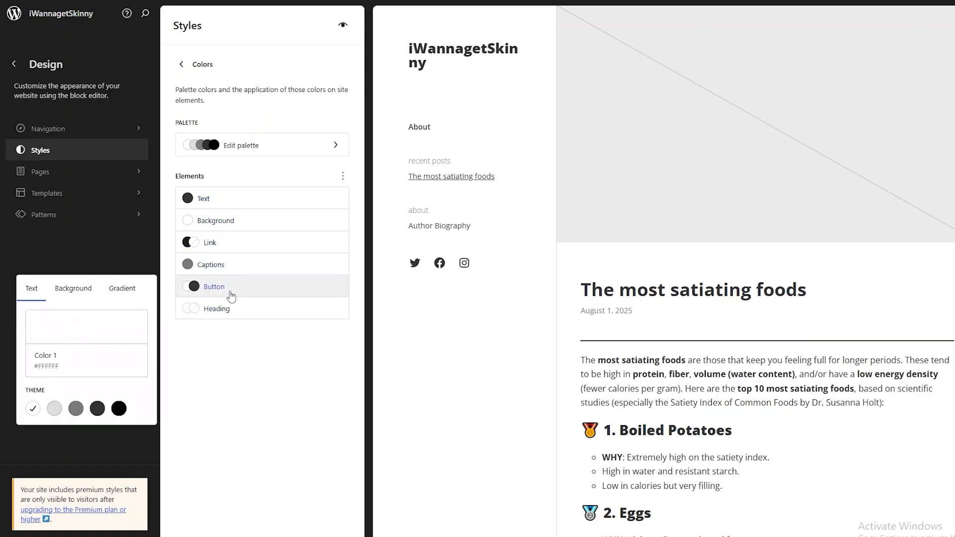
left_click(215, 326)
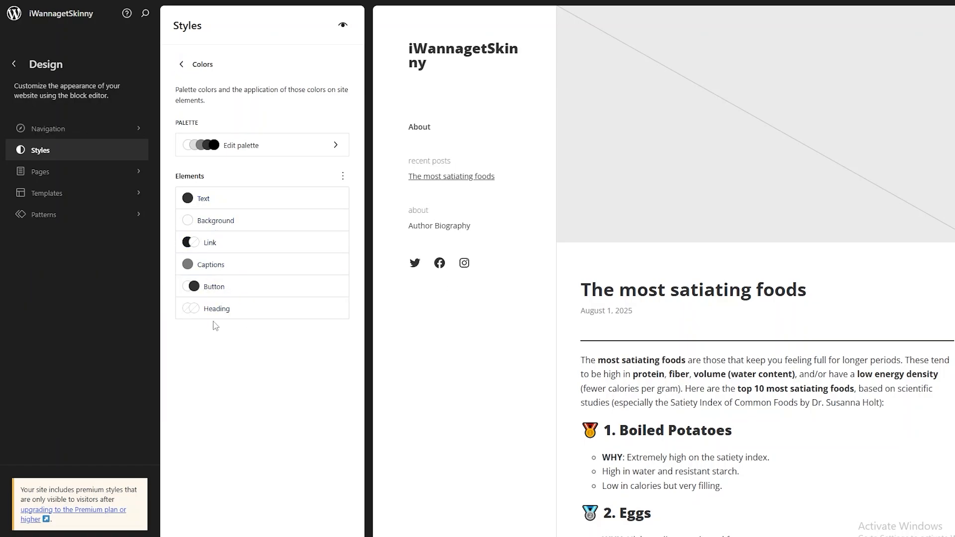
Apply the Lights out palette to the site, review the recolored post and return to the styles overview.
left_click(235, 146)
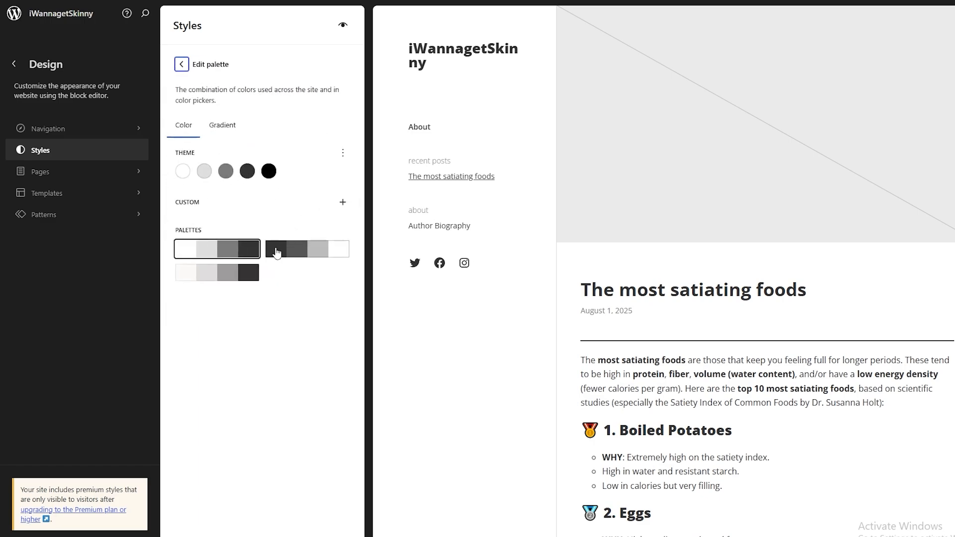
left_click(313, 254)
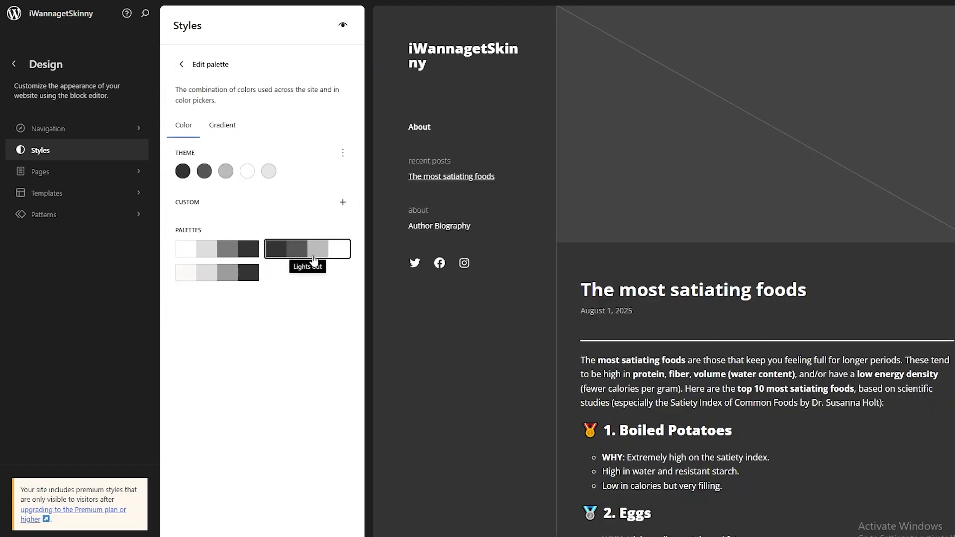
scroll(618, 390, "down", 15)
scroll(617, 377, "up", 8)
scroll(617, 376, "up", 6)
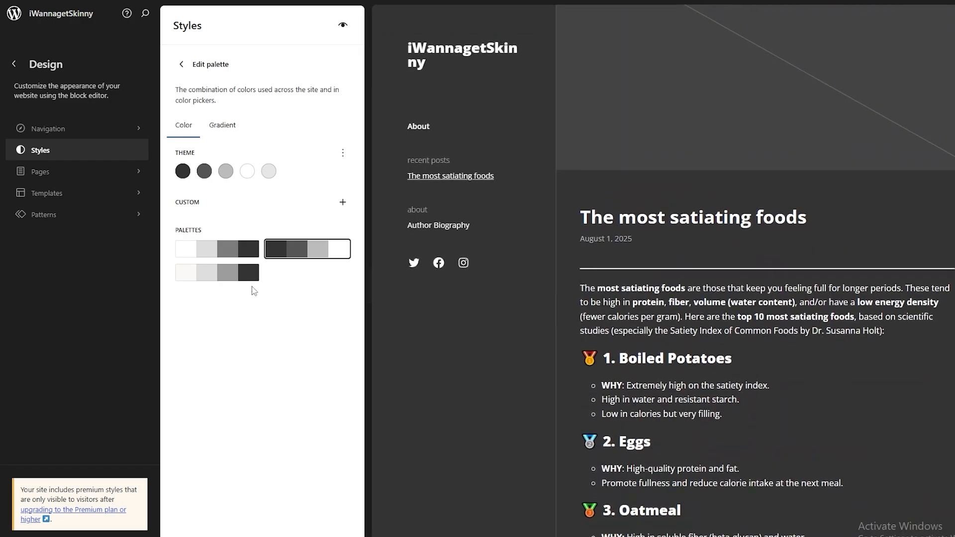
left_click(182, 64)
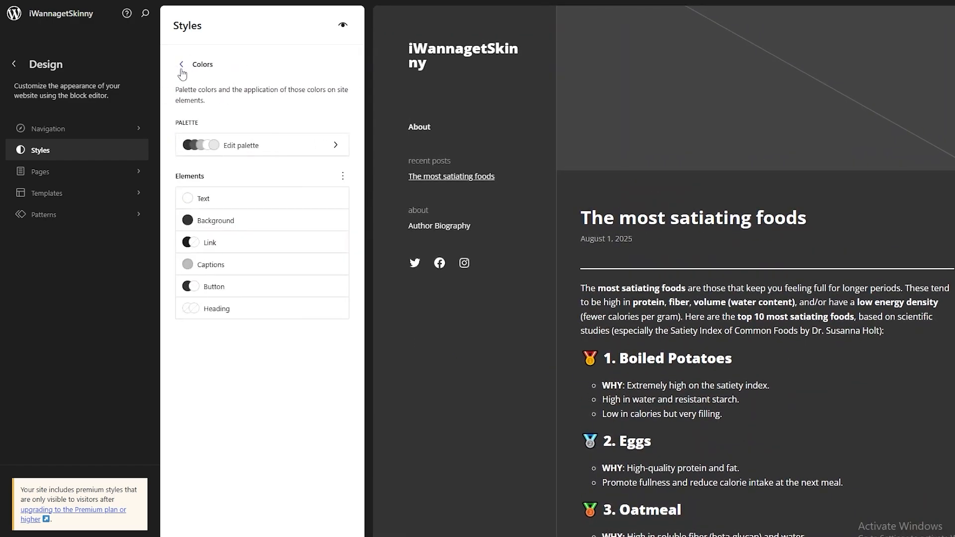
left_click(181, 64)
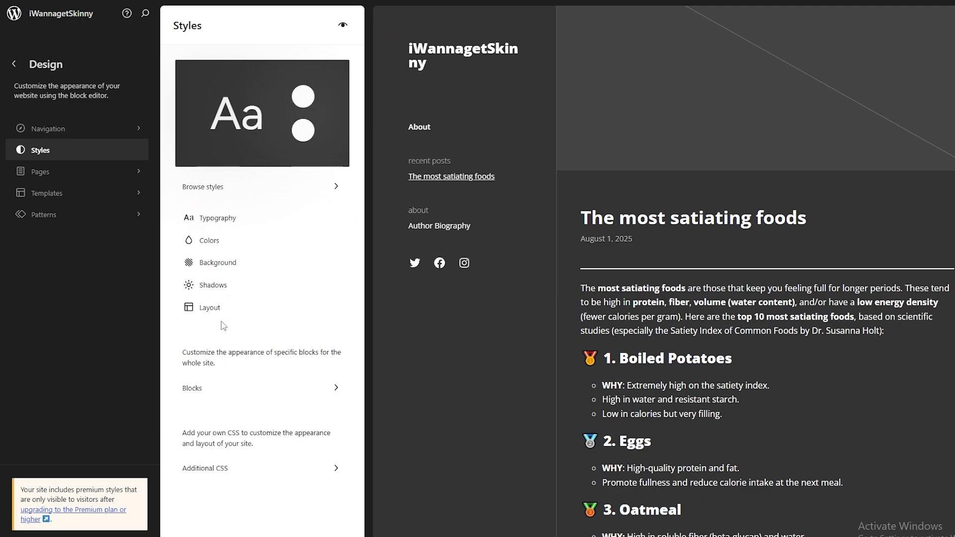
Check the site's layout dimensions and the block style settings, returning to the styles overview.
left_click(210, 308)
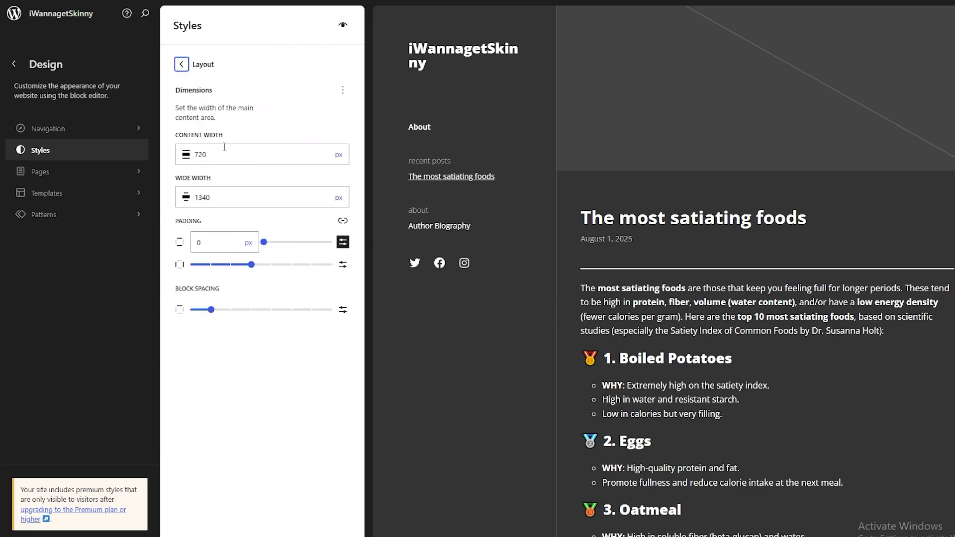
left_click(182, 64)
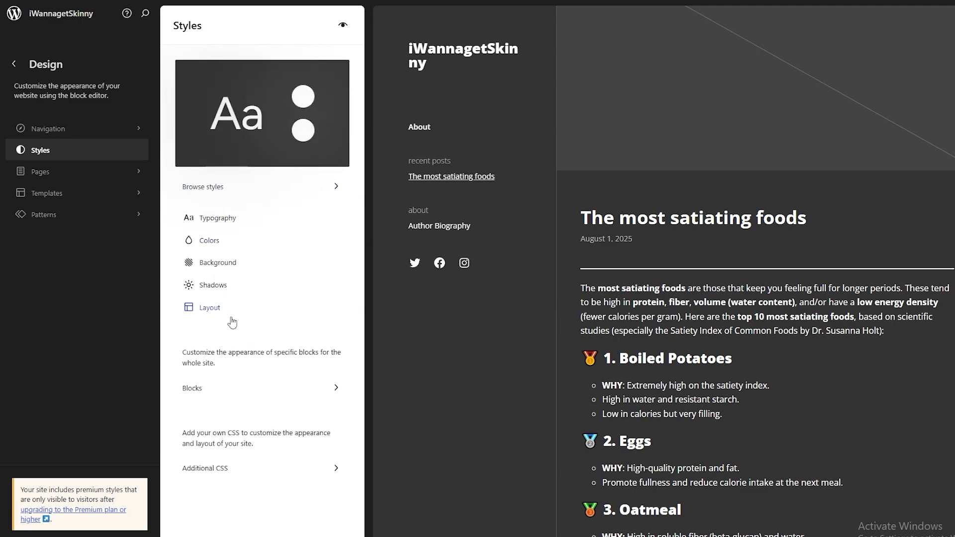
left_click(311, 388)
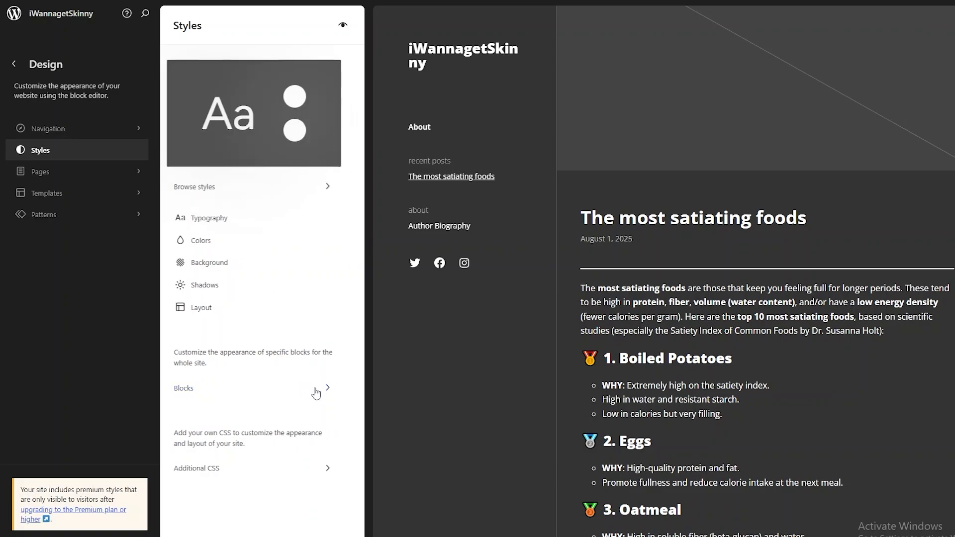
left_click(181, 65)
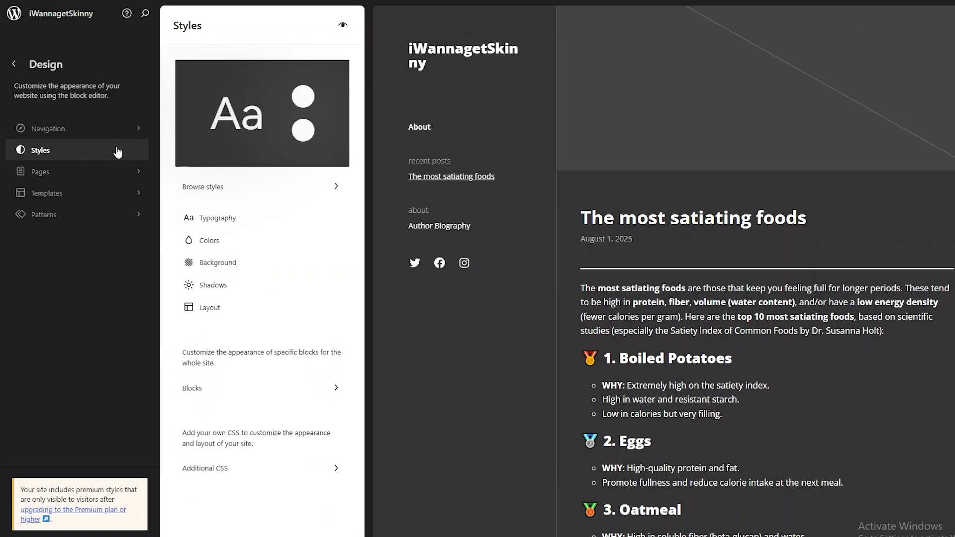
Check the site's pages list and open the All Archives template for editing, dismissing the welcome guide.
left_click(113, 174)
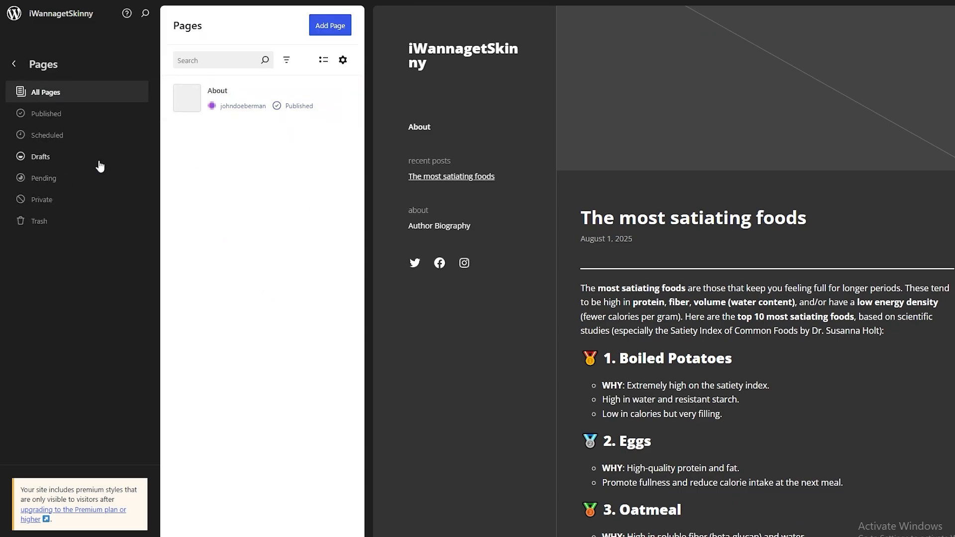
left_click(15, 64)
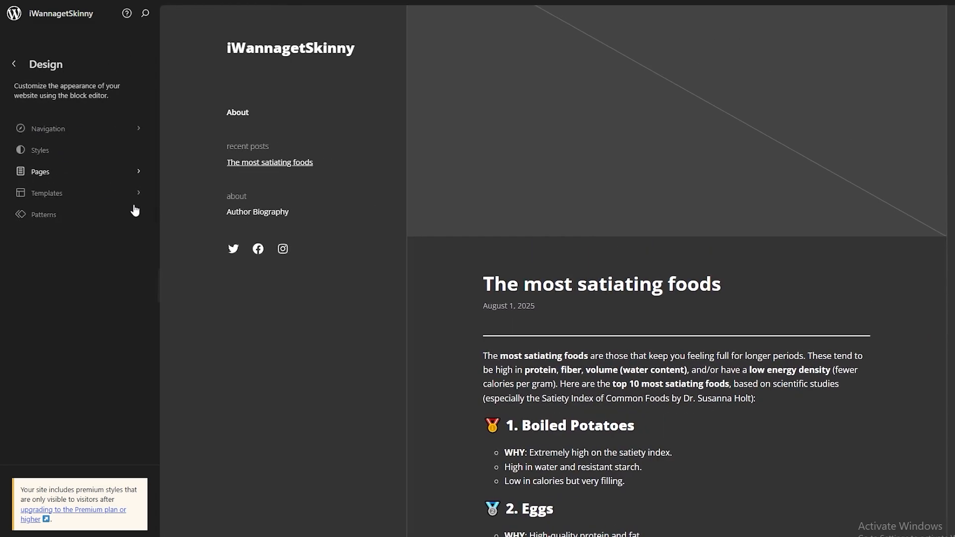
left_click(103, 199)
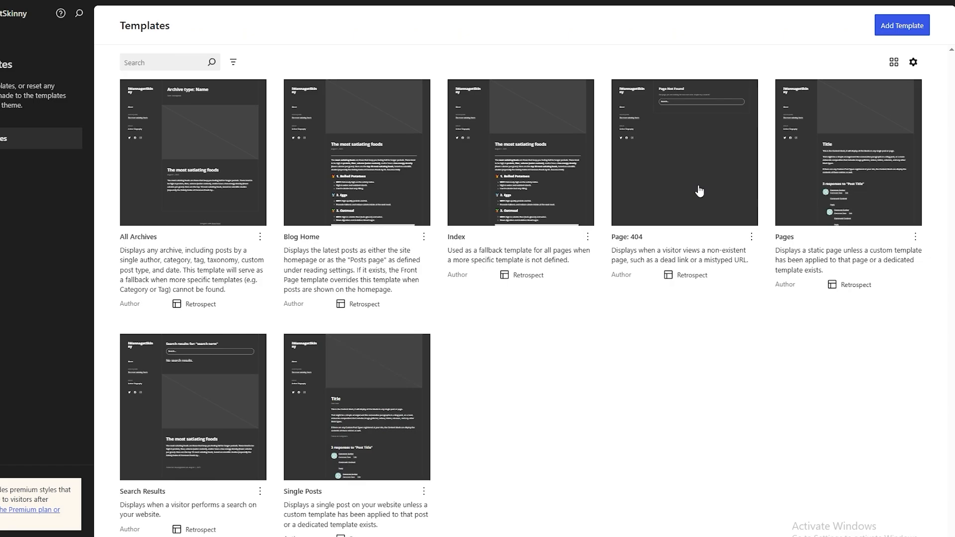
left_click(207, 161)
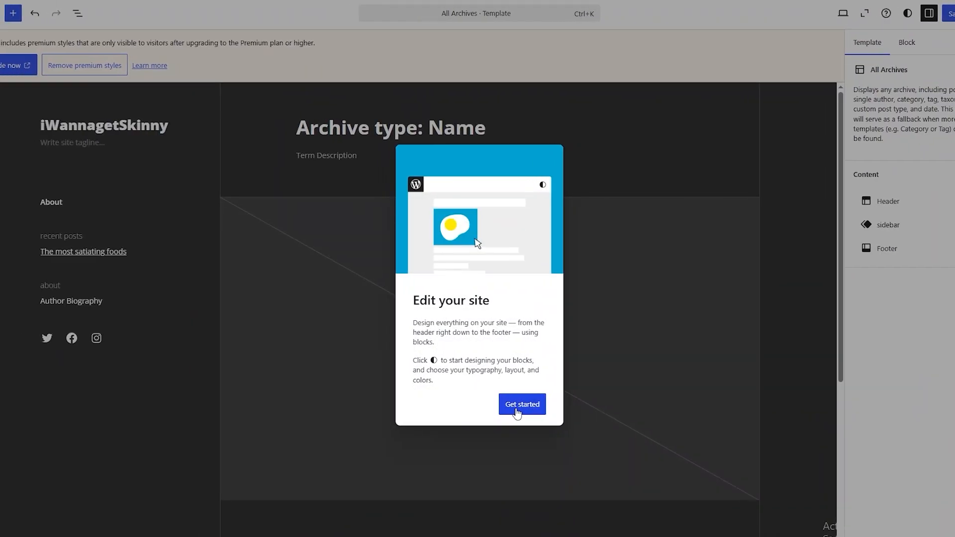
left_click(521, 404)
Check the excerpt block's settings and delete the group holding the archive title and term description from the All Archives template.
scroll(573, 398, "down", 5)
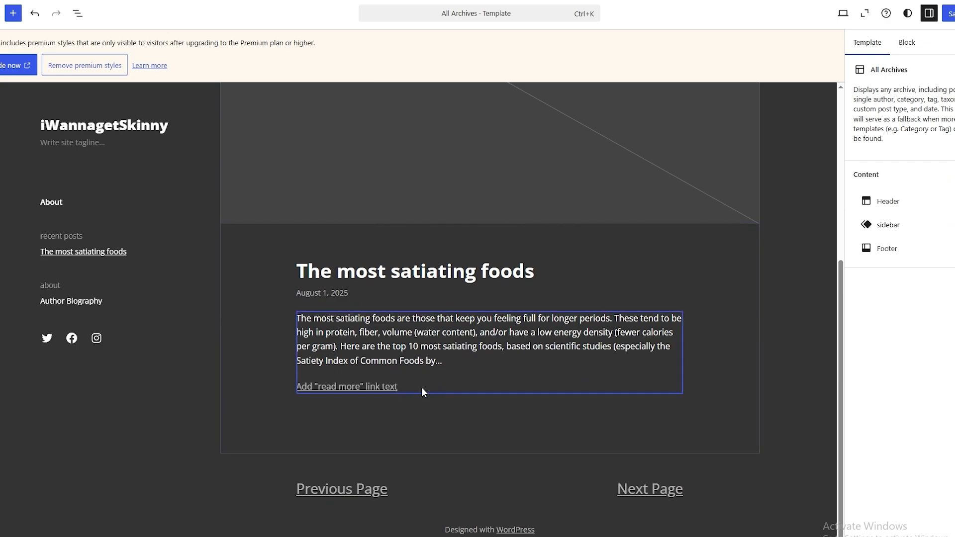
left_click(324, 387)
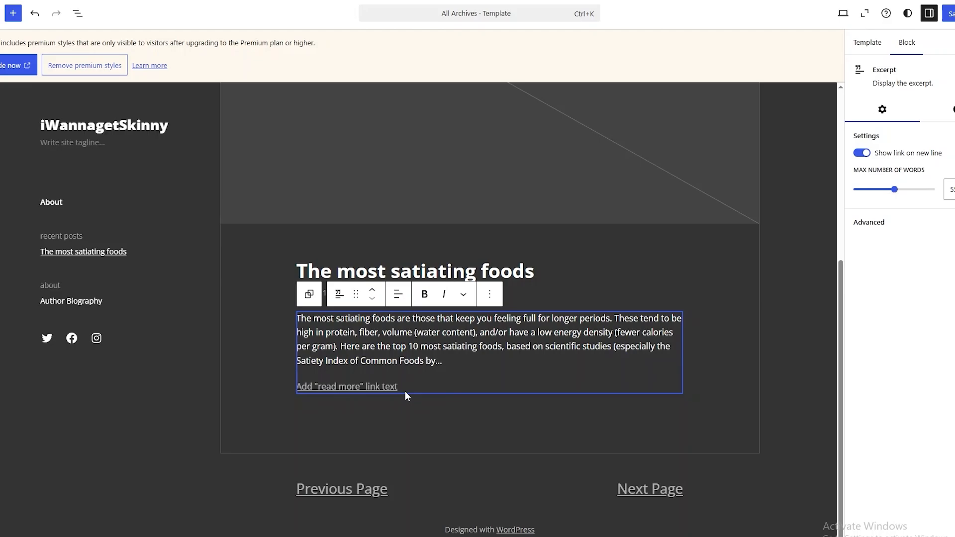
scroll(157, 270, "up", 5)
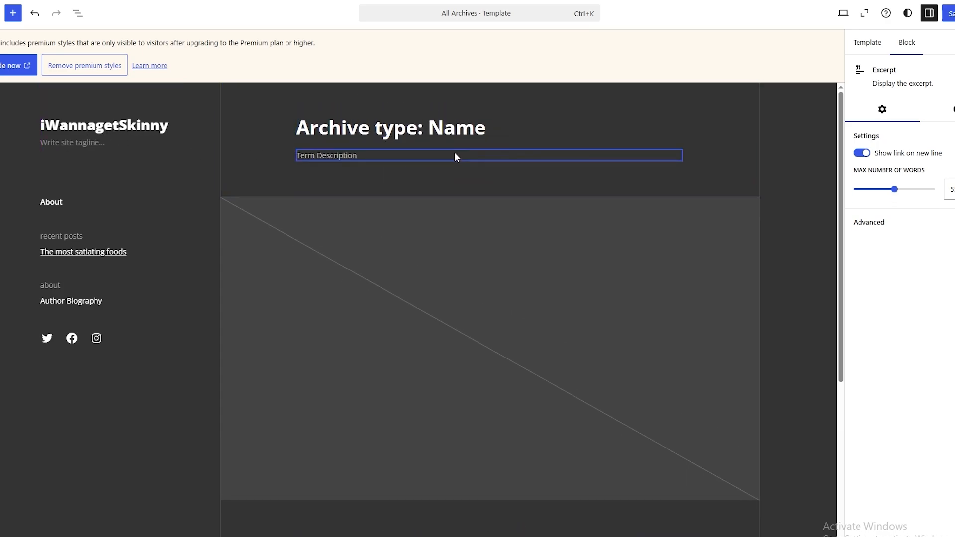
left_click(436, 175)
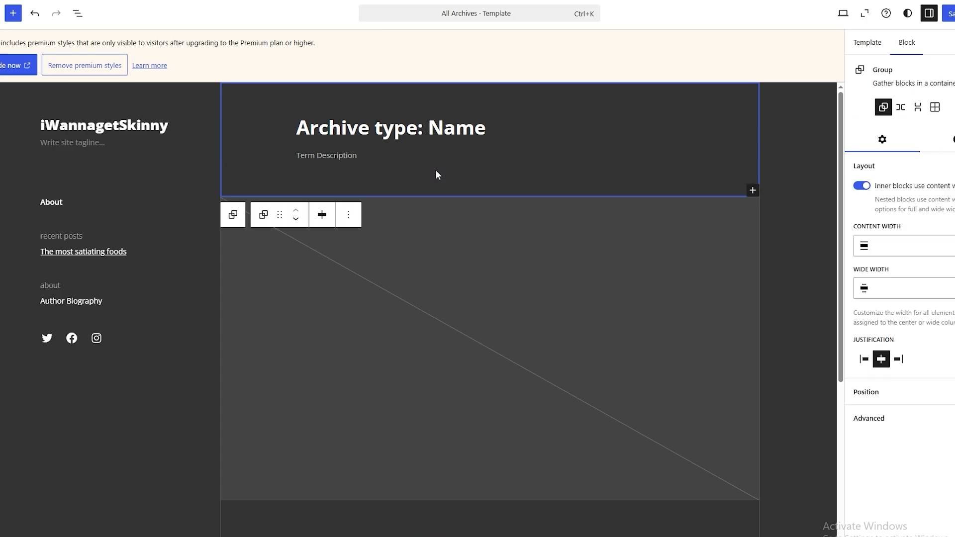
key("Delete")
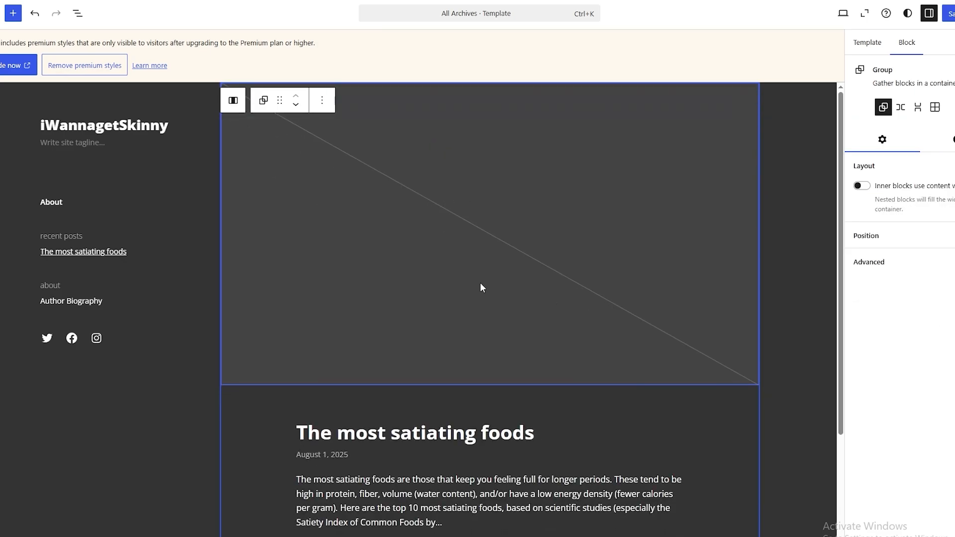
key("Delete")
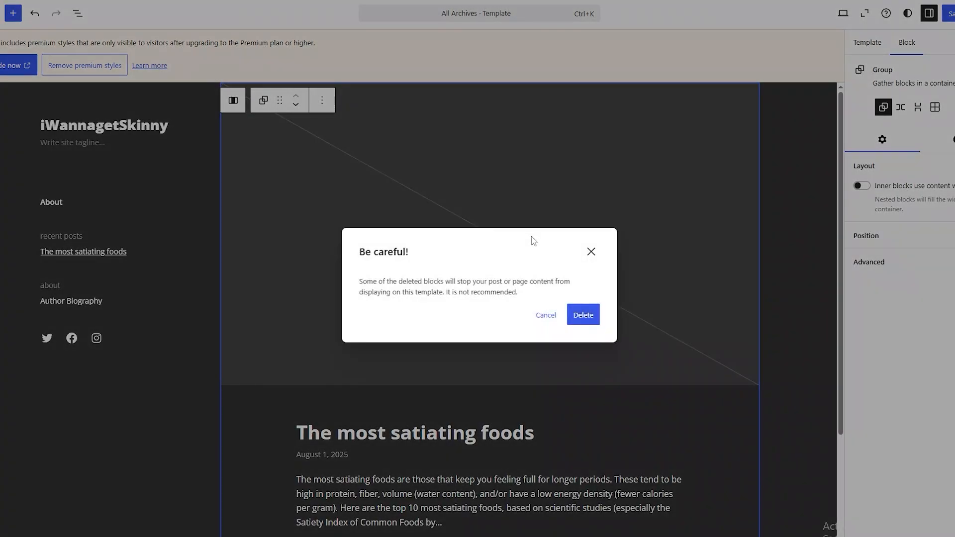
left_click(592, 251)
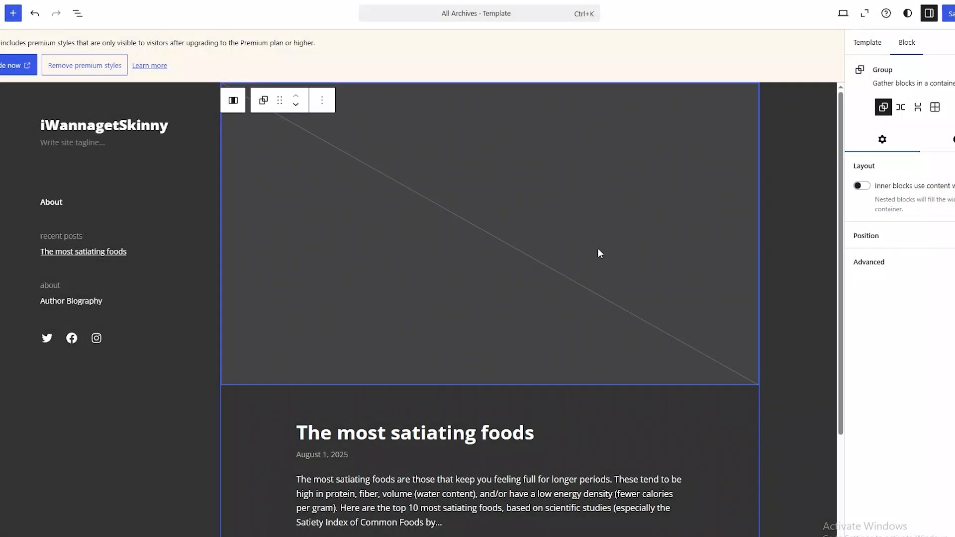
scroll(598, 251, "down", 3)
scroll(689, 199, "up", 3)
Save the All Archives template together with the custom styles and view the updated site.
left_click(949, 13)
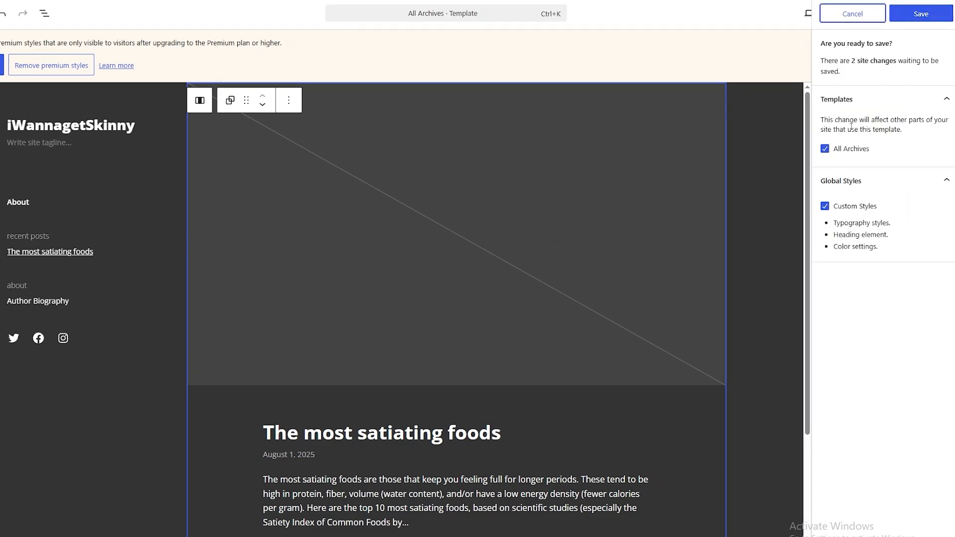
left_click(931, 19)
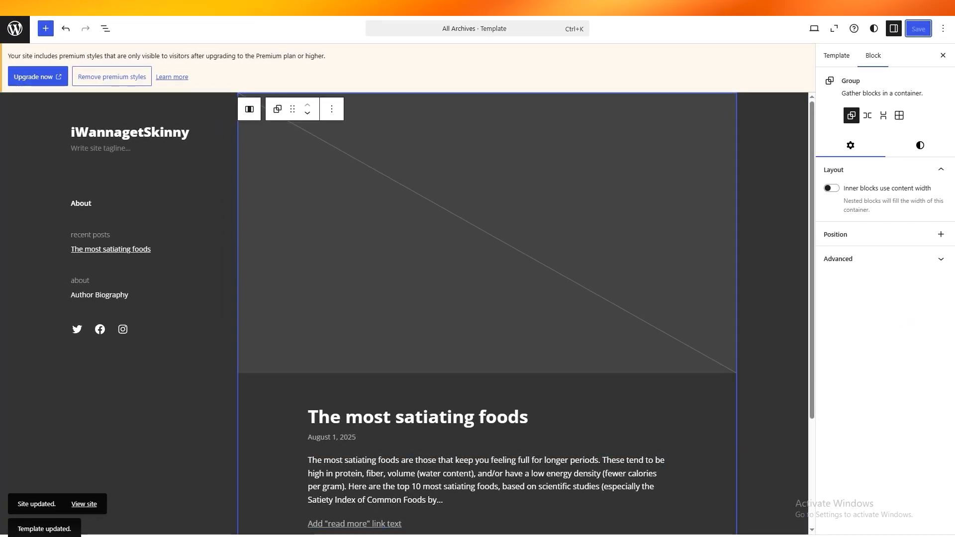
left_click(88, 504)
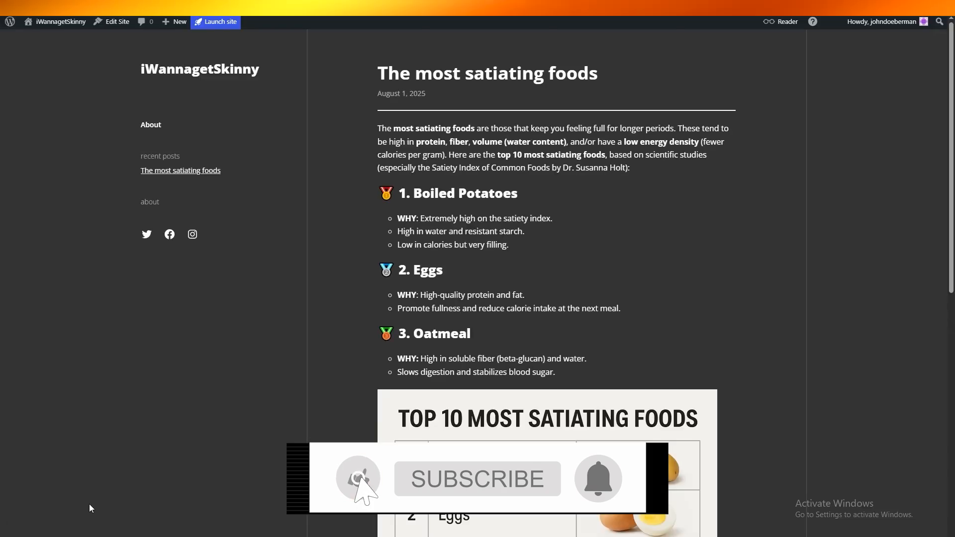
Review the site's satiating foods post in its new design, dismissing the premium styles upgrade notice.
scroll(547, 393, "down", 6)
scroll(547, 392, "up", 6)
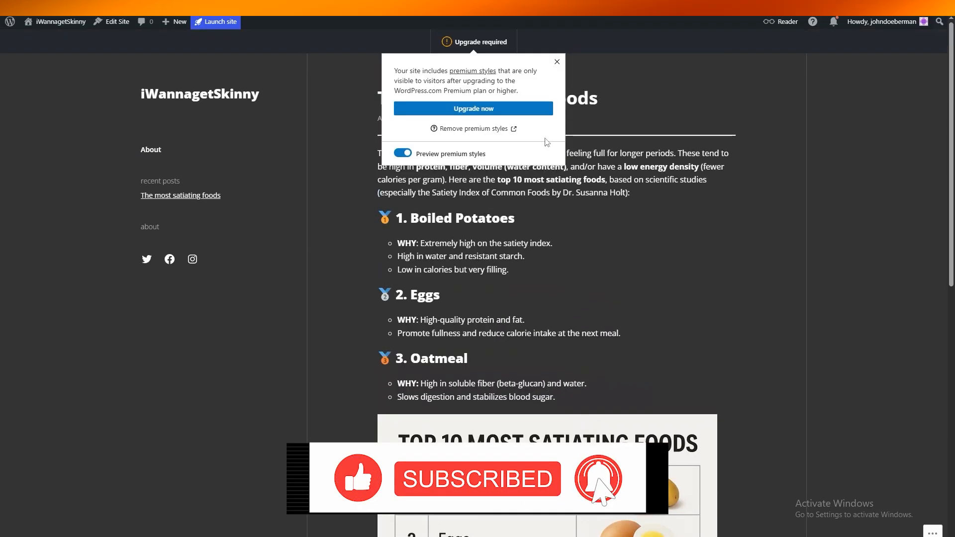
left_click(557, 61)
scroll(557, 326, "down", 5)
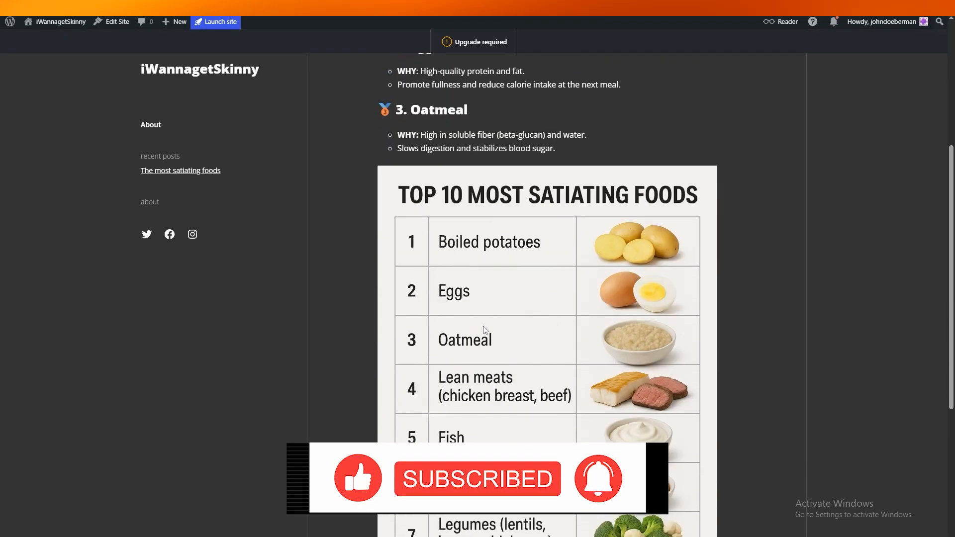